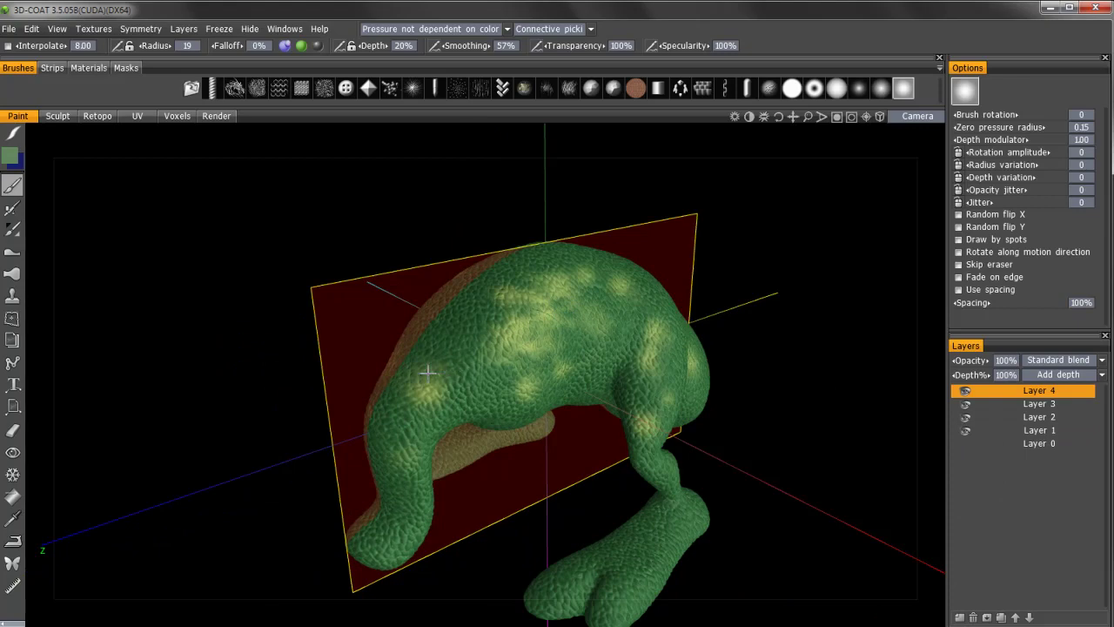
Limit the airbrush to depth only by switching off its color and specularity channels
{"action": "scroll", "coordinate": [427, 372], "scroll_direction": "up", "scroll_amount": 6}
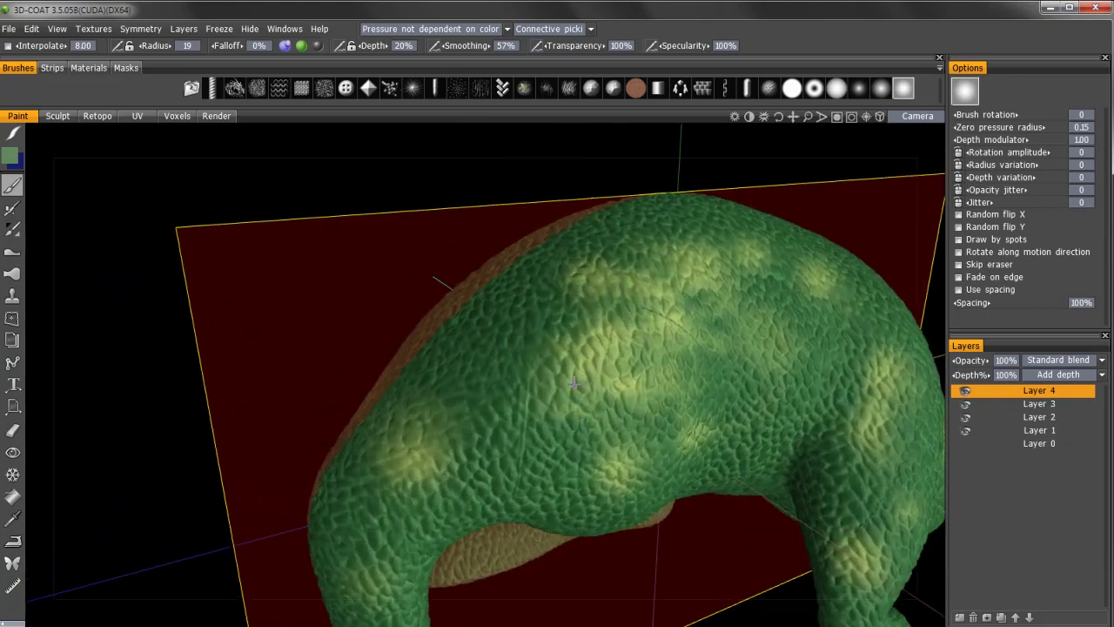
{"action": "scroll", "coordinate": [435, 357], "scroll_direction": "up", "scroll_amount": 3}
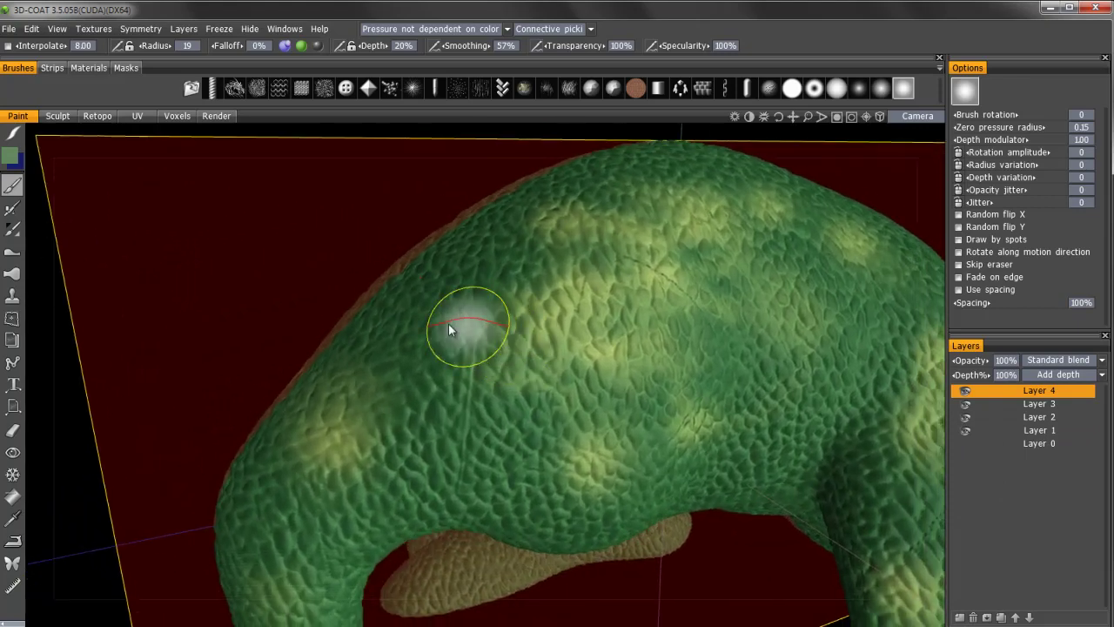
{"action": "left_click", "coordinate": [318, 45]}
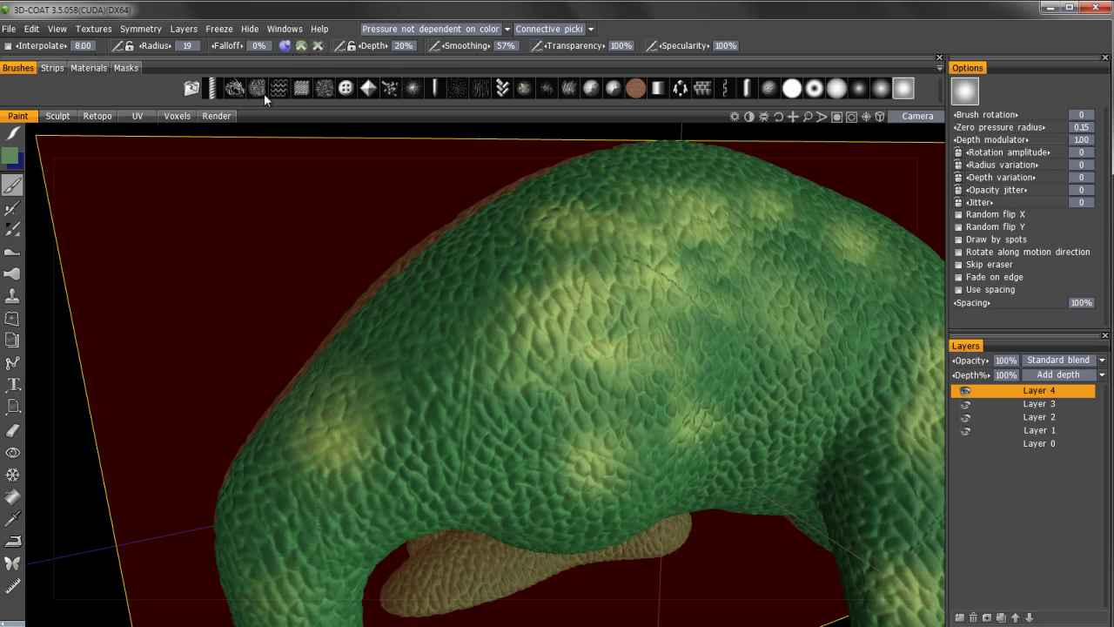
{"action": "left_click_drag", "start_coordinate": [479, 324], "coordinate": [440, 283], "text": "alt"}
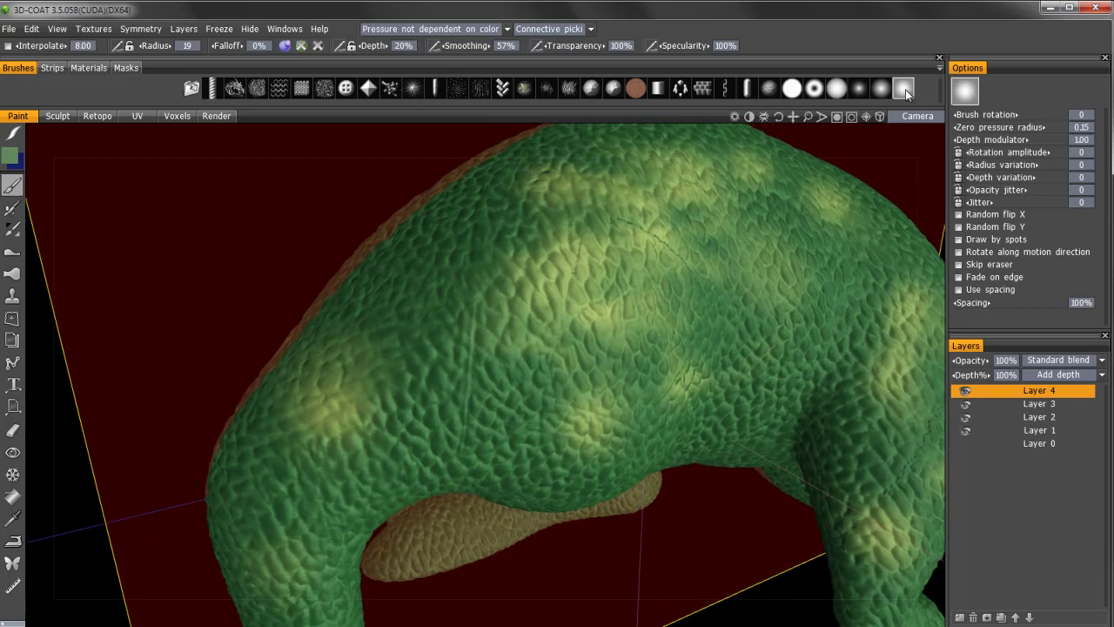
Build up a raised, rounded mound with a soft brush on Layer 4, between the yellow patches on the creature's side
{"action": "mouse_move", "coordinate": [514, 311]}
{"action": "left_mouse_down", "text": "alt"}
{"action": "mouse_move", "coordinate": [435, 293]}
{"action": "mouse_move", "coordinate": [467, 261]}
{"action": "mouse_move", "coordinate": [459, 276]}
{"action": "mouse_move", "coordinate": [504, 296]}
{"action": "left_mouse_up", "text": "alt"}
{"action": "left_click_drag", "start_coordinate": [418, 330], "coordinate": [507, 296], "text": "alt"}
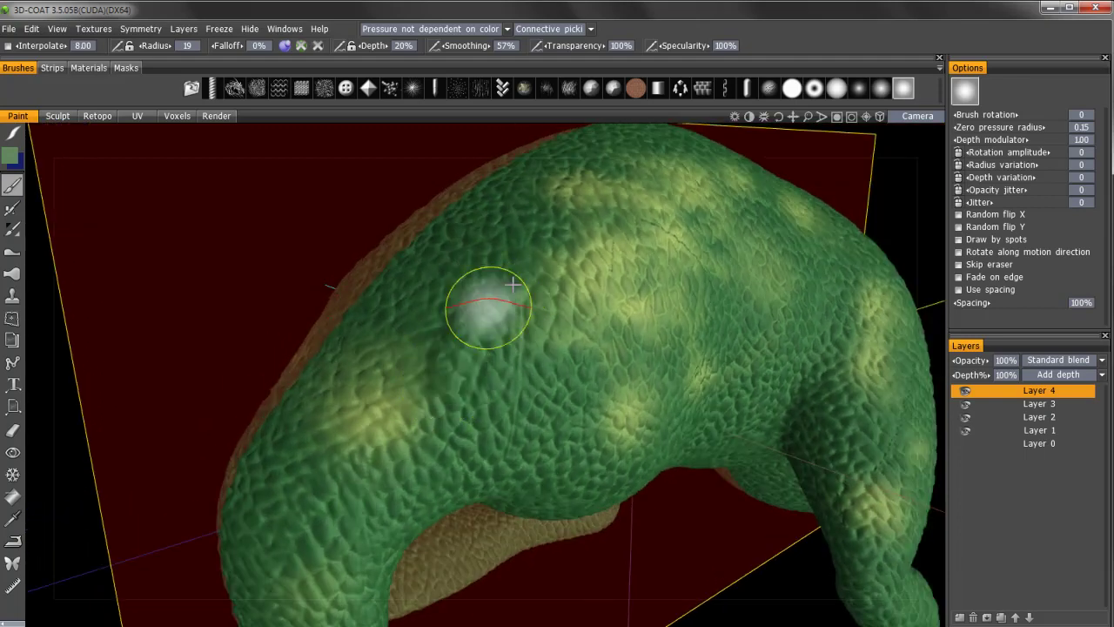
{"action": "mouse_move", "coordinate": [427, 380]}
{"action": "left_mouse_down", "text": "alt"}
{"action": "mouse_move", "coordinate": [447, 253]}
{"action": "mouse_move", "coordinate": [511, 270]}
{"action": "left_mouse_up", "text": "alt"}
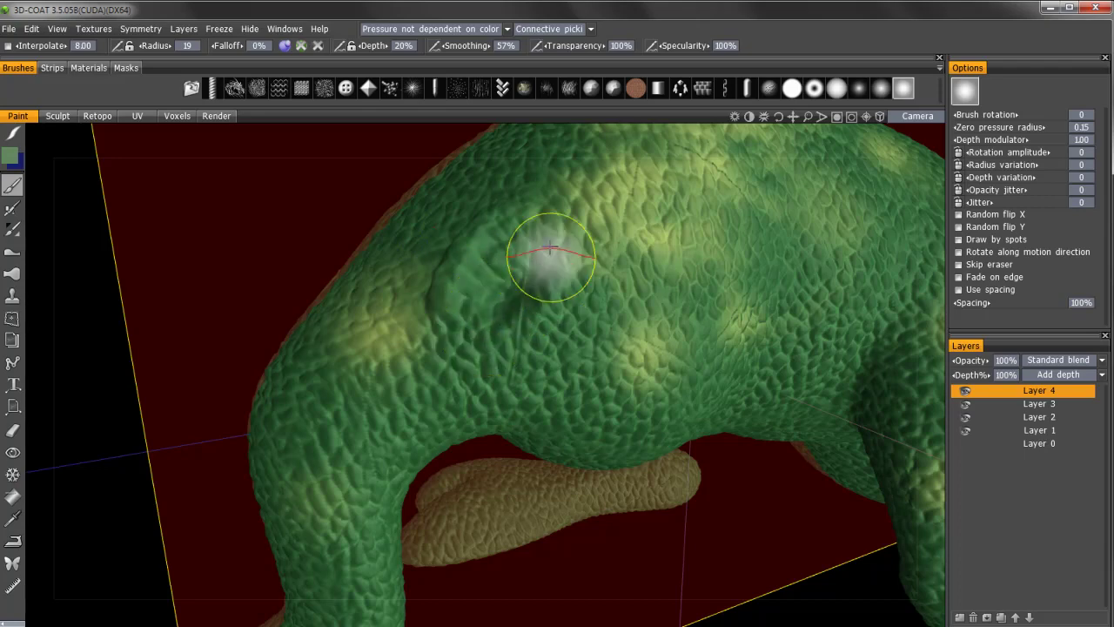
{"action": "mouse_move", "coordinate": [550, 248]}
{"action": "left_mouse_down"}
{"action": "mouse_move", "coordinate": [543, 300]}
{"action": "mouse_move", "coordinate": [500, 329]}
{"action": "left_mouse_up"}
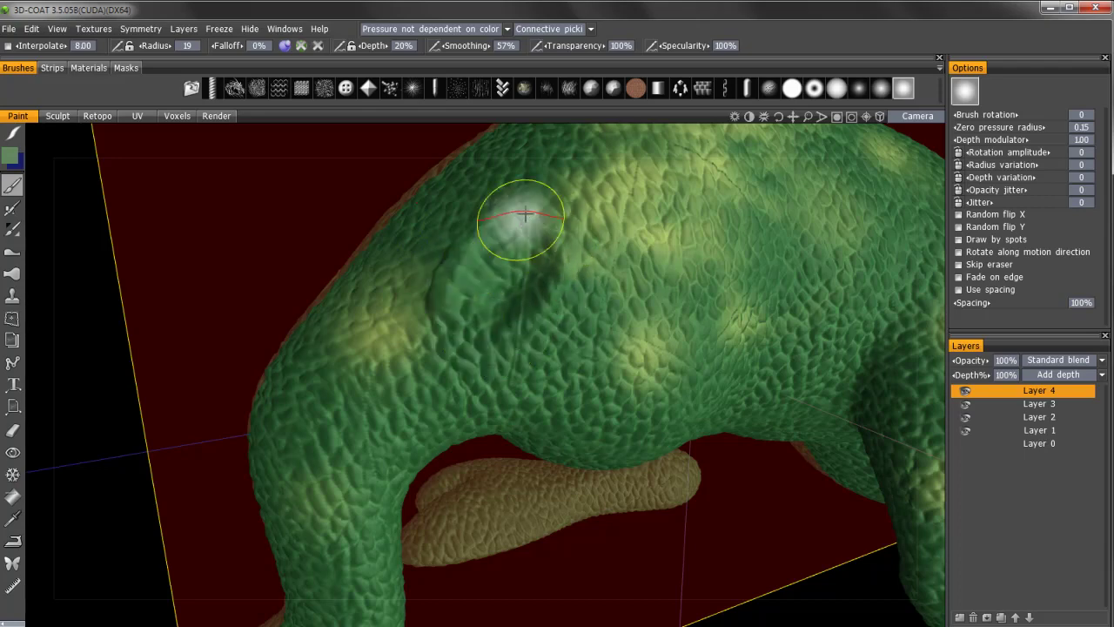
{"action": "mouse_move", "coordinate": [473, 249]}
{"action": "left_mouse_down", "text": "alt"}
{"action": "mouse_move", "coordinate": [557, 243]}
{"action": "mouse_move", "coordinate": [577, 223]}
{"action": "mouse_move", "coordinate": [448, 235]}
{"action": "mouse_move", "coordinate": [514, 211]}
{"action": "left_mouse_up", "text": "alt"}
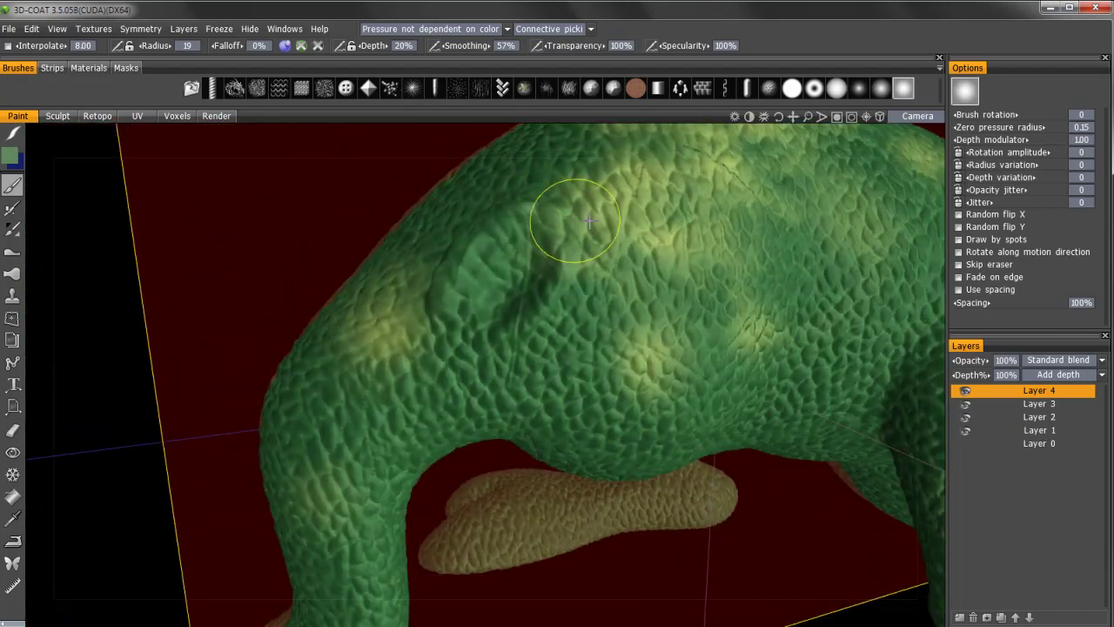
Carve a hollow into the raised mound with inverted depth strokes, leaving a rim around it
{"action": "mouse_move", "coordinate": [500, 223]}
{"action": "left_mouse_down", "text": "alt"}
{"action": "mouse_move", "coordinate": [614, 217]}
{"action": "mouse_move", "coordinate": [603, 207]}
{"action": "mouse_move", "coordinate": [514, 251]}
{"action": "left_mouse_up", "text": "alt"}
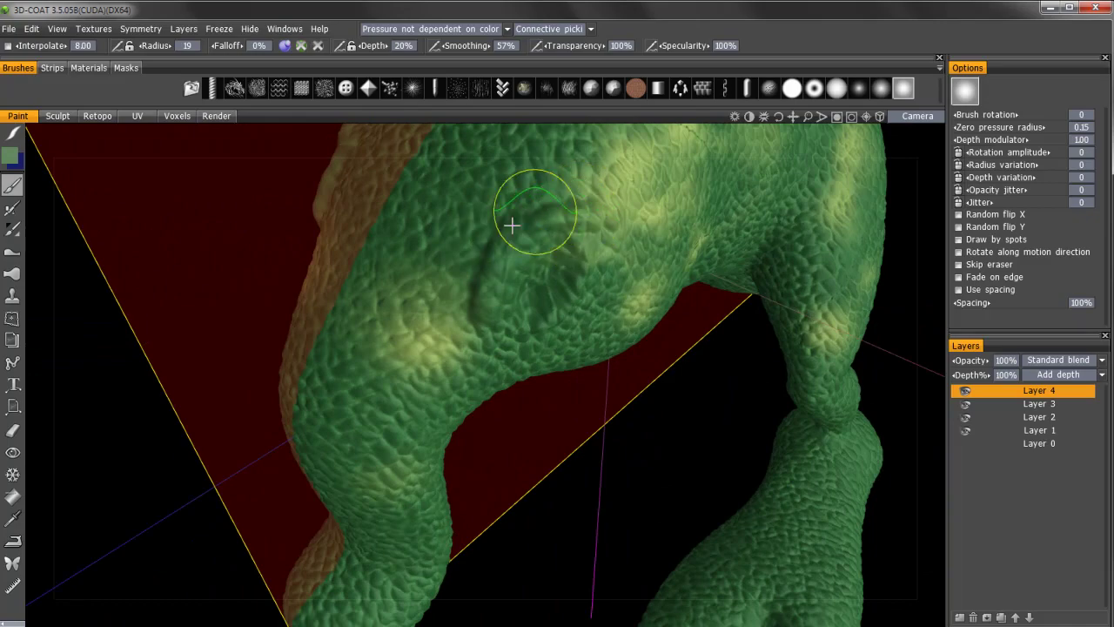
{"action": "left_click_drag", "start_coordinate": [517, 254], "coordinate": [586, 279], "text": "alt"}
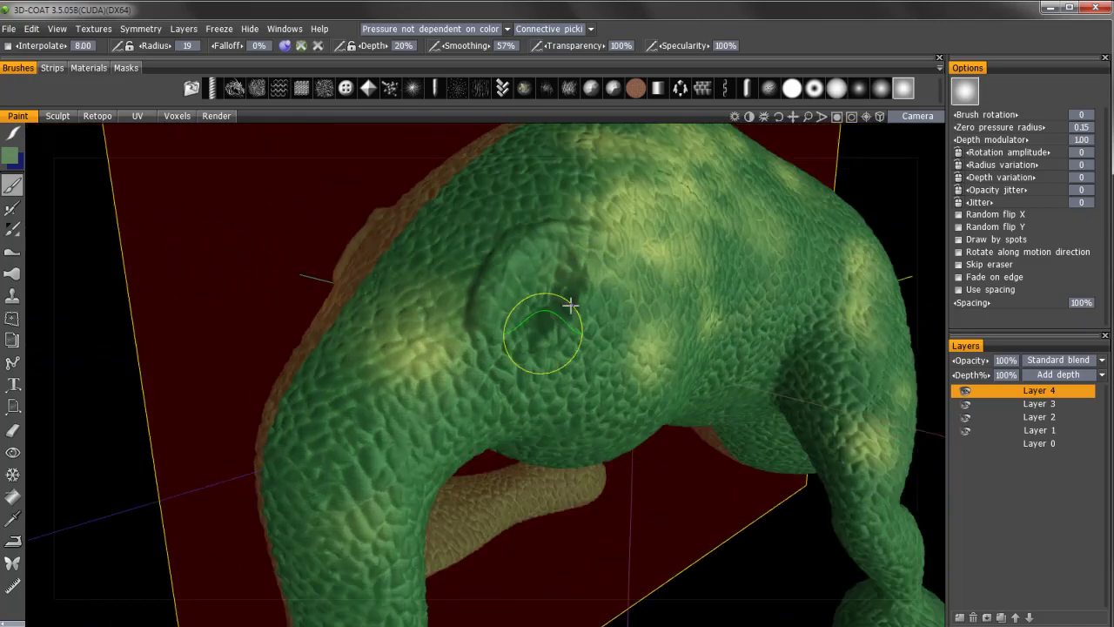
{"action": "mouse_move", "coordinate": [473, 323]}
{"action": "left_mouse_down", "text": "alt"}
{"action": "mouse_move", "coordinate": [577, 305]}
{"action": "mouse_move", "coordinate": [541, 290]}
{"action": "mouse_move", "coordinate": [617, 304]}
{"action": "mouse_move", "coordinate": [508, 296]}
{"action": "left_mouse_up", "text": "alt"}
{"action": "right_click_drag", "start_coordinate": [508, 296], "coordinate": [520, 541], "text": "alt"}
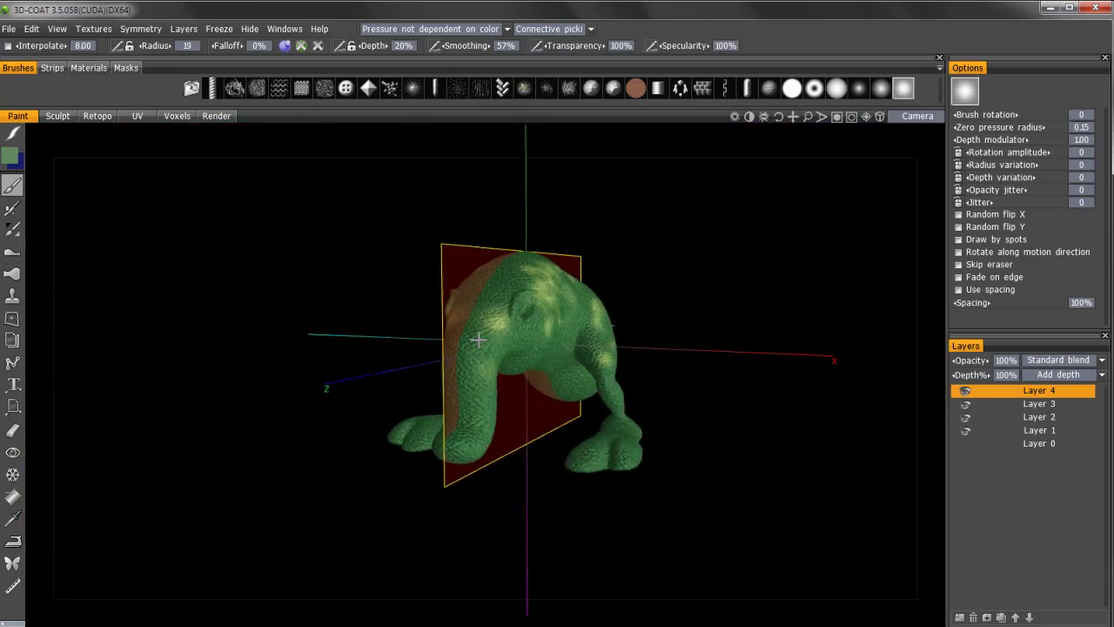
{"action": "left_click_drag", "start_coordinate": [478, 340], "coordinate": [510, 360], "text": "alt"}
{"action": "right_click_drag", "start_coordinate": [510, 360], "coordinate": [523, 196], "text": "alt"}
{"action": "left_click_drag", "start_coordinate": [500, 340], "coordinate": [524, 363], "text": "alt"}
{"action": "right_click_drag", "start_coordinate": [513, 388], "coordinate": [500, 300], "text": "alt"}
{"action": "mouse_move", "coordinate": [501, 300]}
{"action": "left_mouse_down", "text": "alt"}
{"action": "mouse_move", "coordinate": [494, 287]}
{"action": "mouse_move", "coordinate": [514, 300]}
{"action": "left_mouse_up", "text": "alt"}
Make Layer 2 the only selected layer
{"action": "left_click", "coordinate": [1013, 429], "text": "ctrl"}
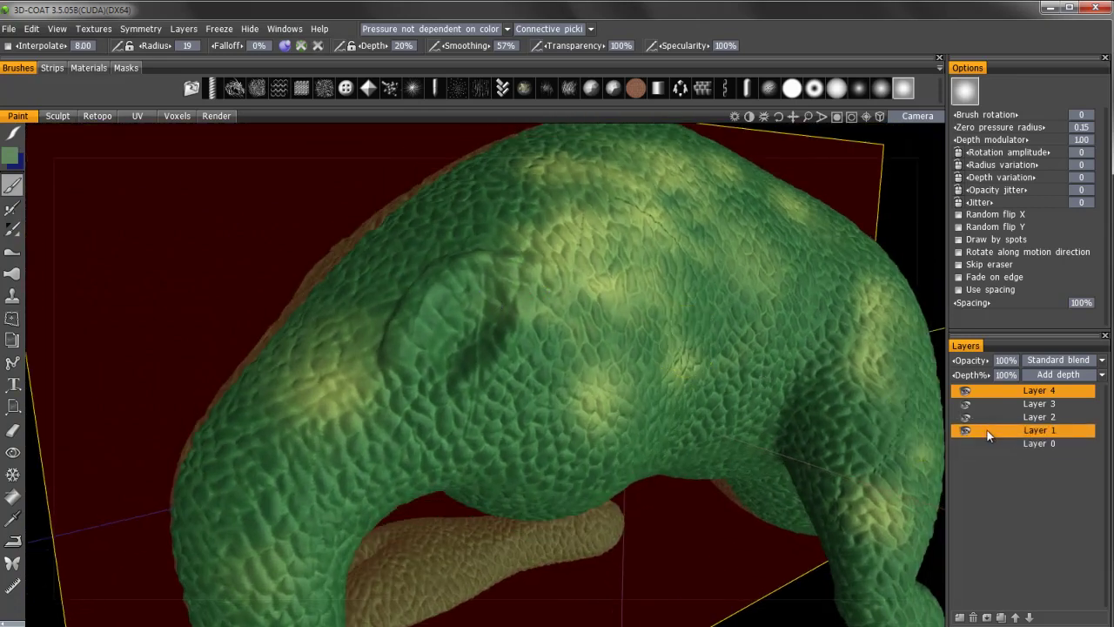
{"action": "left_click", "coordinate": [1036, 421], "text": "ctrl"}
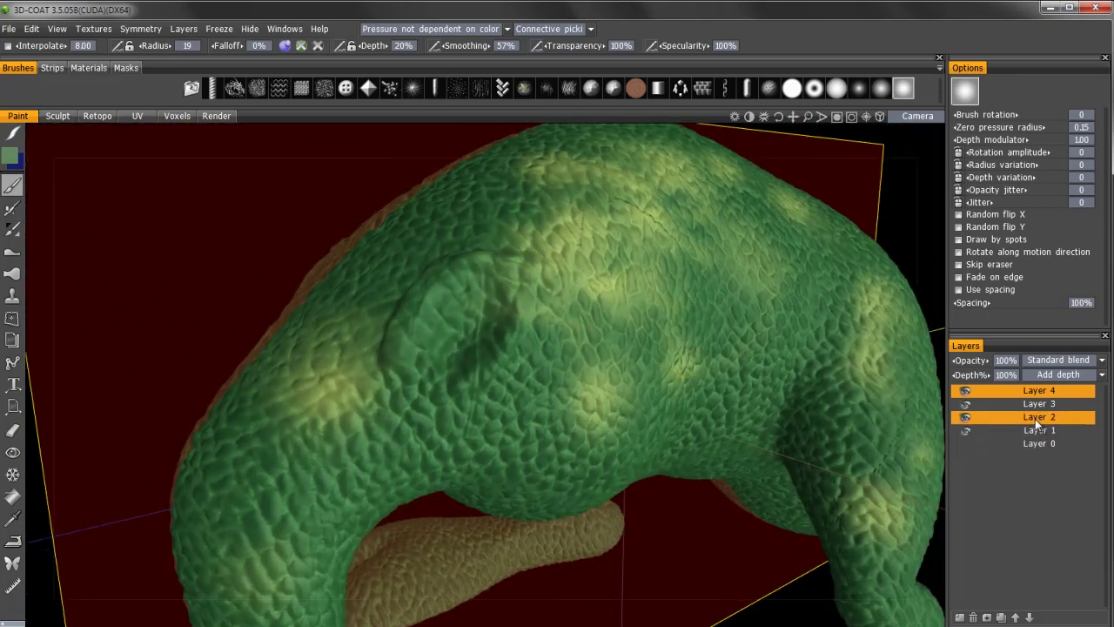
{"action": "left_click", "coordinate": [1035, 419]}
{"action": "left_click_drag", "start_coordinate": [136, 349], "coordinate": [147, 336]}
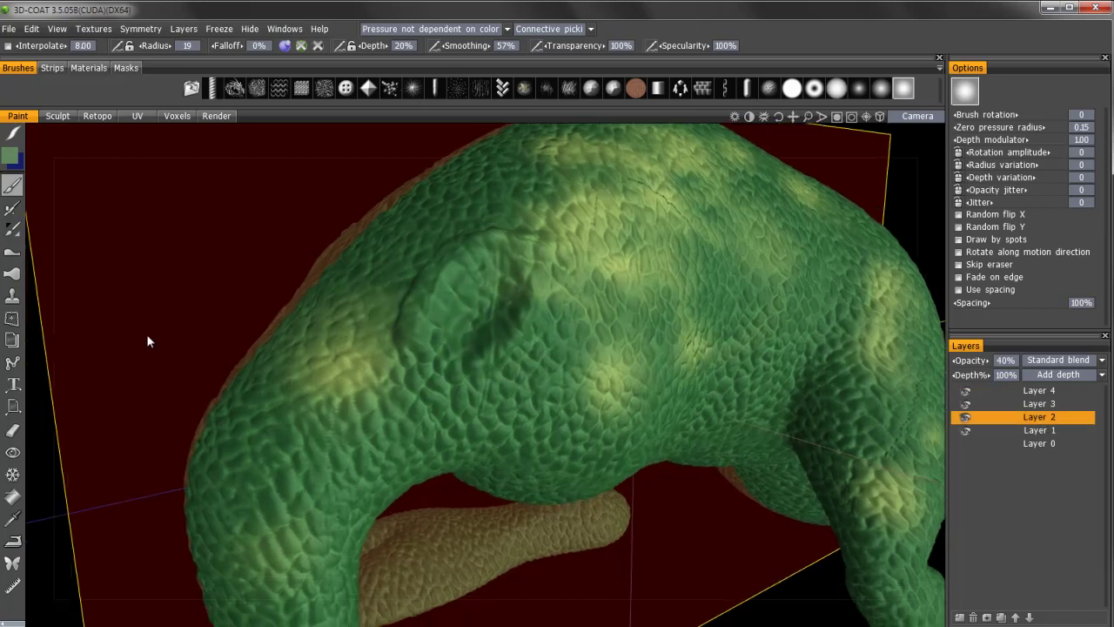
Set up the Eraser with a soft round brush, radius 16 and eraser transparency 75%
{"action": "left_click", "coordinate": [13, 430]}
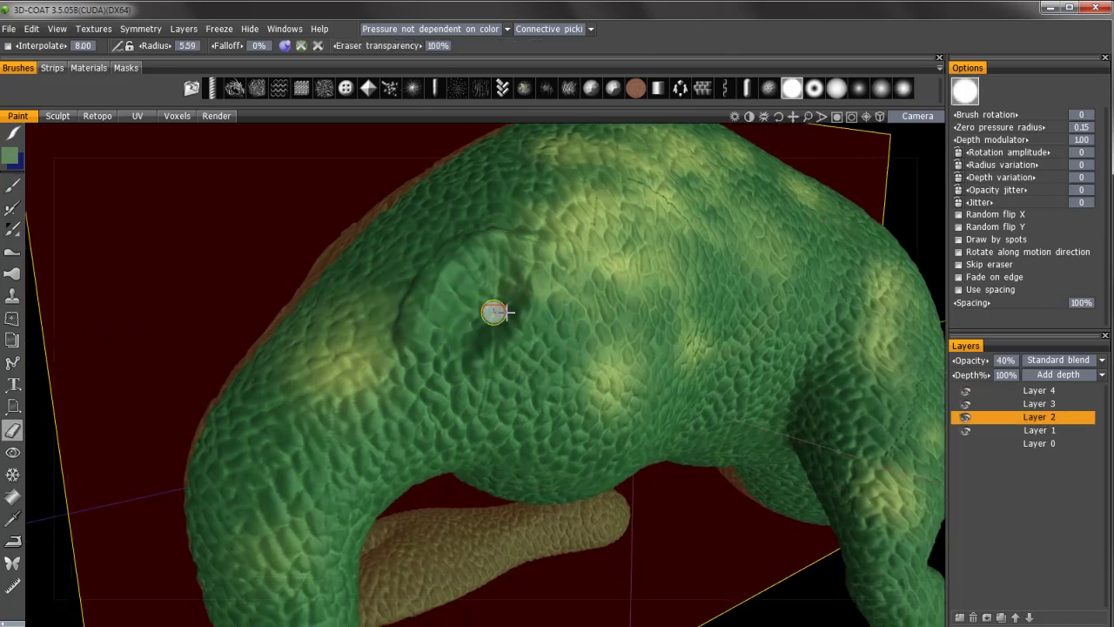
{"action": "right_click_drag", "start_coordinate": [493, 312], "coordinate": [521, 311]}
{"action": "left_click_drag", "start_coordinate": [487, 238], "coordinate": [366, 235], "text": "alt"}
{"action": "left_click", "coordinate": [437, 48]}
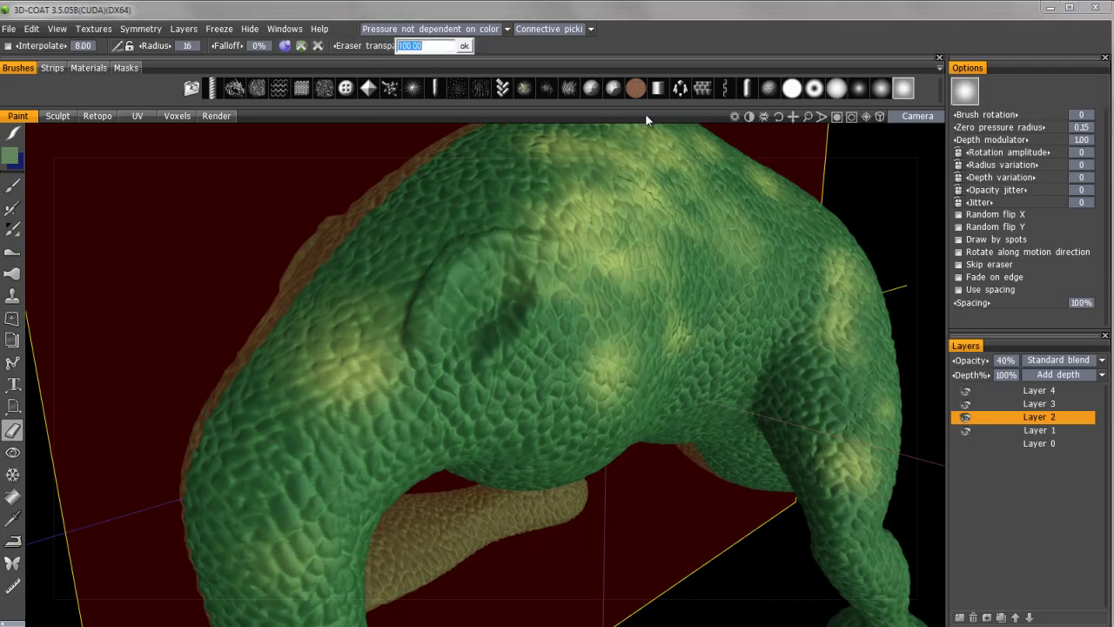
{"action": "type", "text": "75"}
{"action": "key", "text": "Return"}
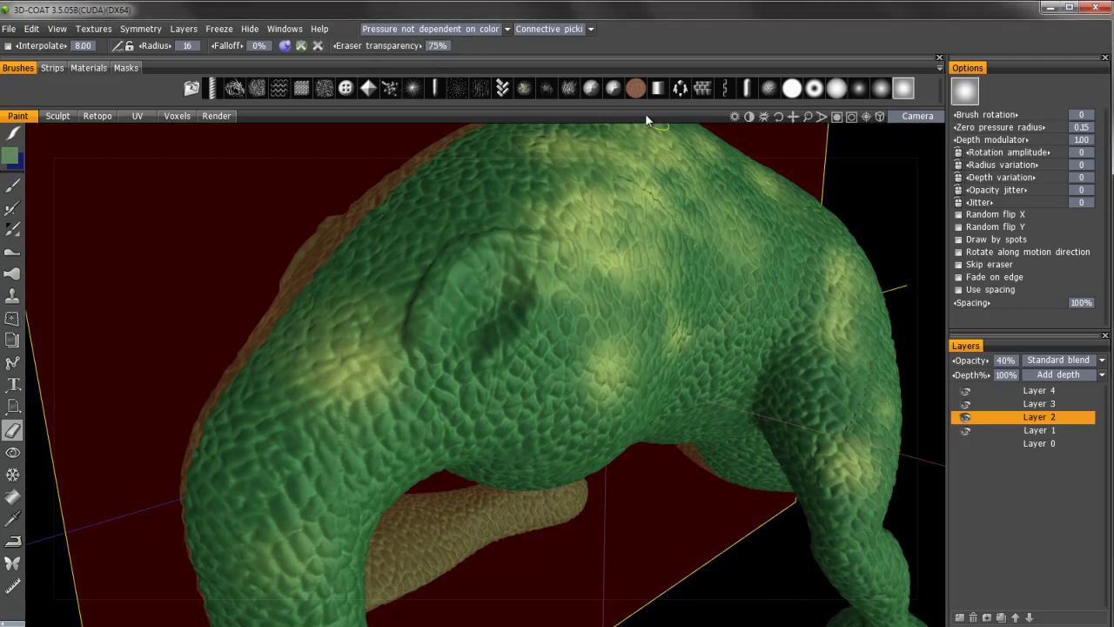
Softly erase the scale texture of Layer 2 on the rim and inside the carved hollow
{"action": "left_click", "coordinate": [522, 360]}
{"action": "mouse_move", "coordinate": [522, 360]}
{"action": "left_mouse_down", "text": "alt"}
{"action": "mouse_move", "coordinate": [481, 309]}
{"action": "mouse_move", "coordinate": [495, 295]}
{"action": "mouse_move", "coordinate": [477, 321]}
{"action": "left_mouse_up", "text": "alt"}
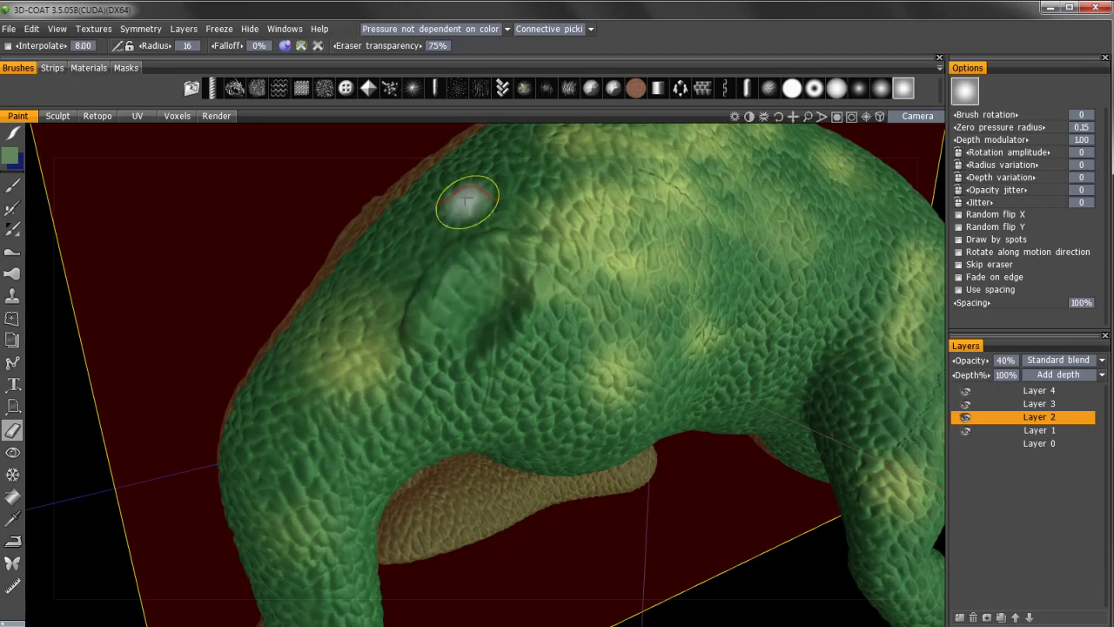
{"action": "mouse_move", "coordinate": [304, 51]}
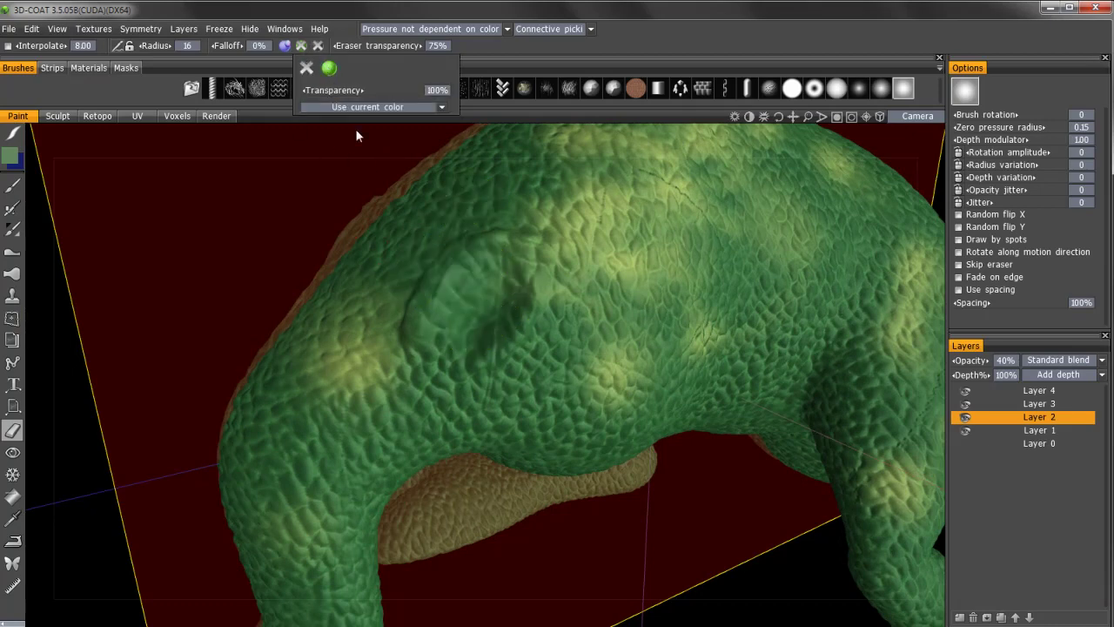
{"action": "left_click_drag", "start_coordinate": [481, 332], "coordinate": [519, 327], "text": "alt"}
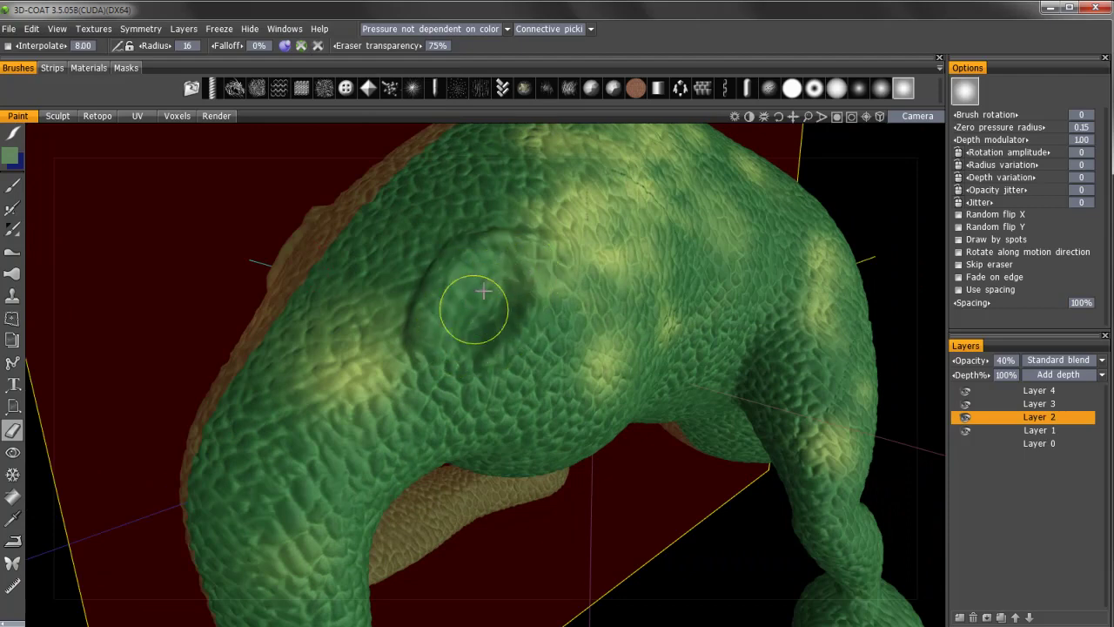
{"action": "left_click_drag", "start_coordinate": [484, 292], "coordinate": [472, 314], "text": "alt"}
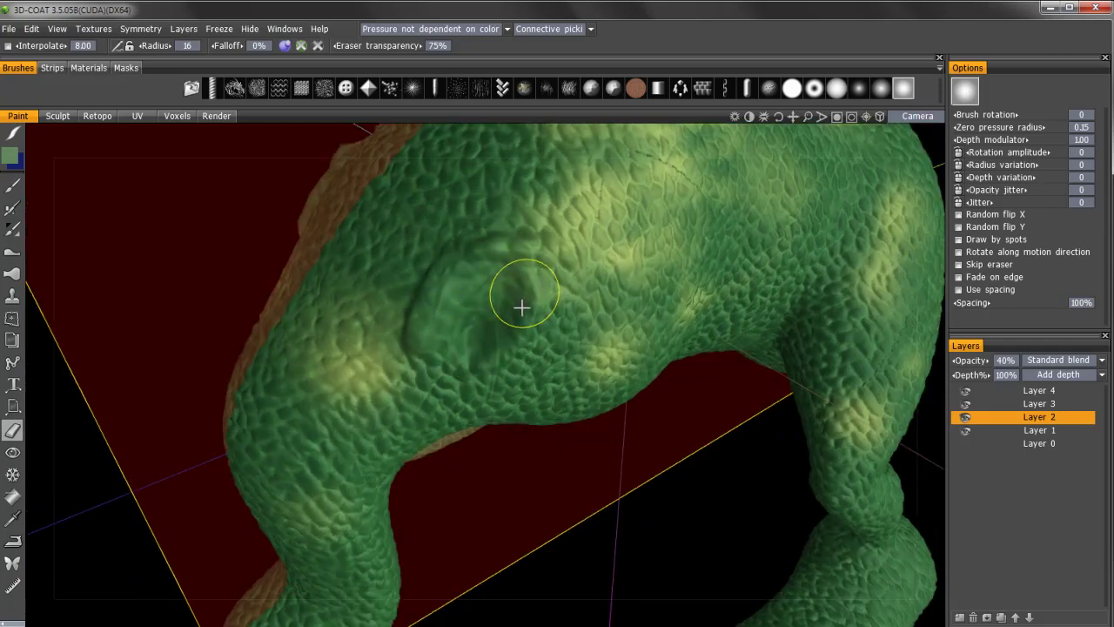
{"action": "mouse_move", "coordinate": [477, 314]}
{"action": "left_mouse_down"}
{"action": "mouse_move", "coordinate": [468, 332]}
{"action": "mouse_move", "coordinate": [577, 235]}
{"action": "mouse_move", "coordinate": [452, 242]}
{"action": "mouse_move", "coordinate": [461, 261]}
{"action": "left_mouse_up"}
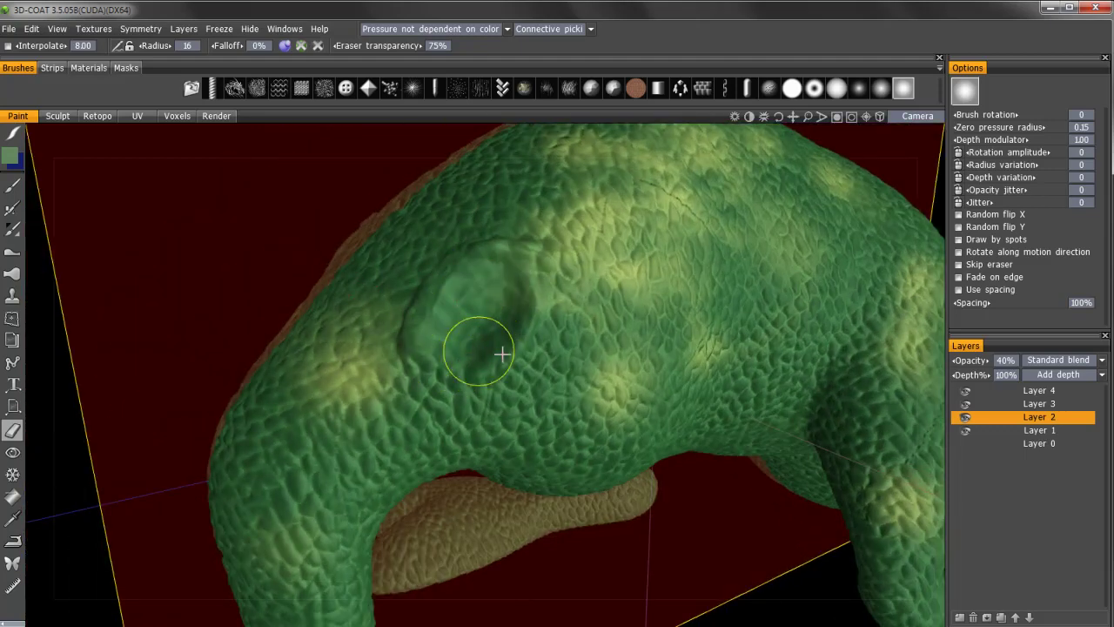
{"action": "mouse_move", "coordinate": [435, 330]}
{"action": "left_mouse_down", "text": "alt"}
{"action": "mouse_move", "coordinate": [555, 256]}
{"action": "mouse_move", "coordinate": [470, 283]}
{"action": "left_mouse_up", "text": "alt"}
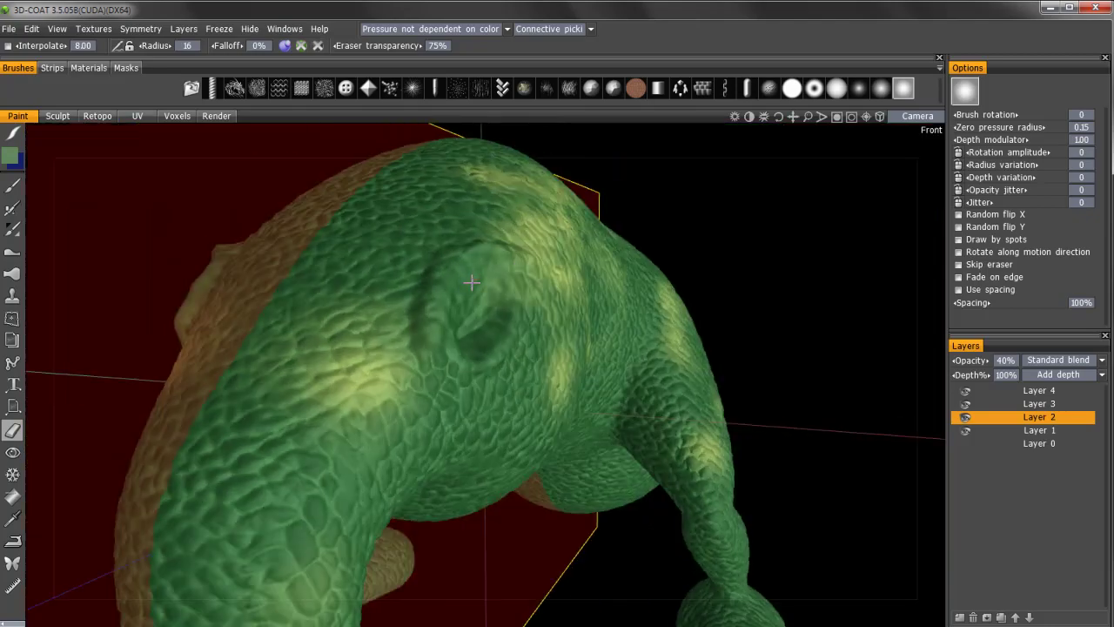
{"action": "right_click_drag", "start_coordinate": [470, 284], "coordinate": [466, 453], "text": "alt"}
{"action": "left_click_drag", "start_coordinate": [476, 288], "coordinate": [482, 350], "text": "alt"}
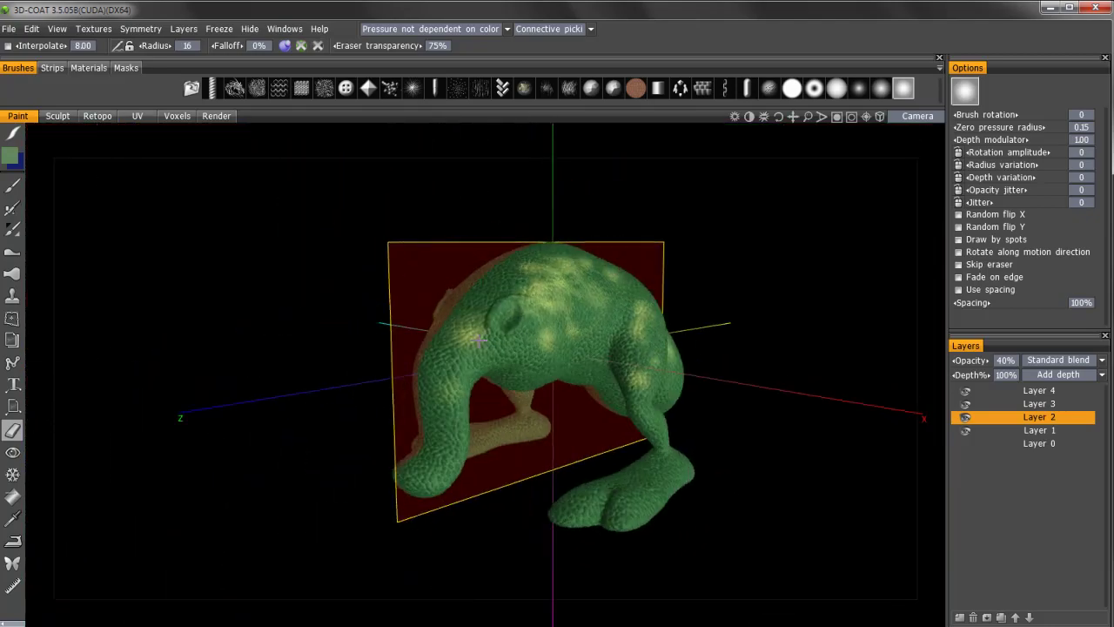
{"action": "right_click_drag", "start_coordinate": [481, 350], "coordinate": [463, 228], "text": "alt"}
{"action": "middle_click_drag", "start_coordinate": [463, 261], "coordinate": [498, 347], "text": "alt"}
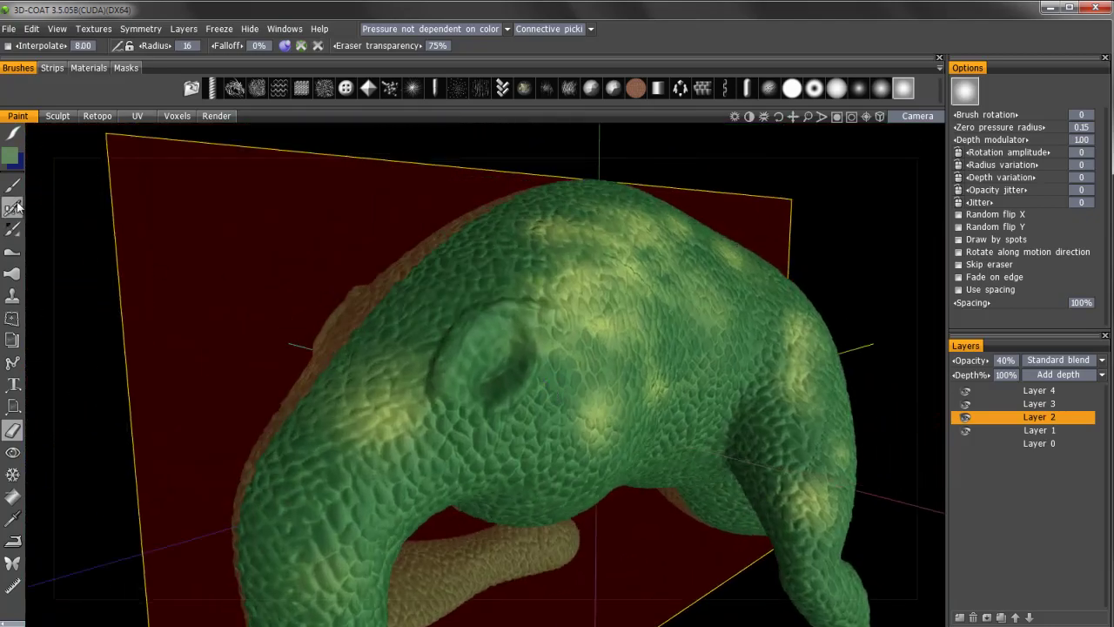
Set the foreground color to black with lightness 0%
{"action": "left_click", "coordinate": [6, 159]}
{"action": "left_click", "coordinate": [510, 376]}
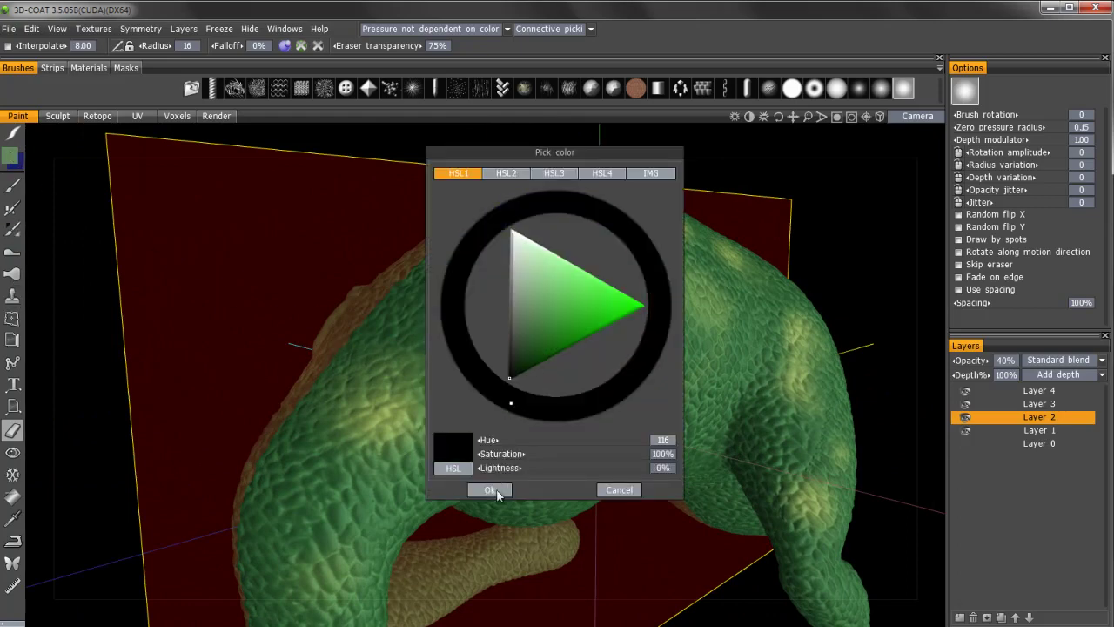
{"action": "left_click", "coordinate": [496, 490]}
{"action": "right_click_drag", "start_coordinate": [468, 388], "coordinate": [477, 353], "text": "alt"}
{"action": "middle_click_drag", "start_coordinate": [477, 353], "coordinate": [471, 307], "text": "alt"}
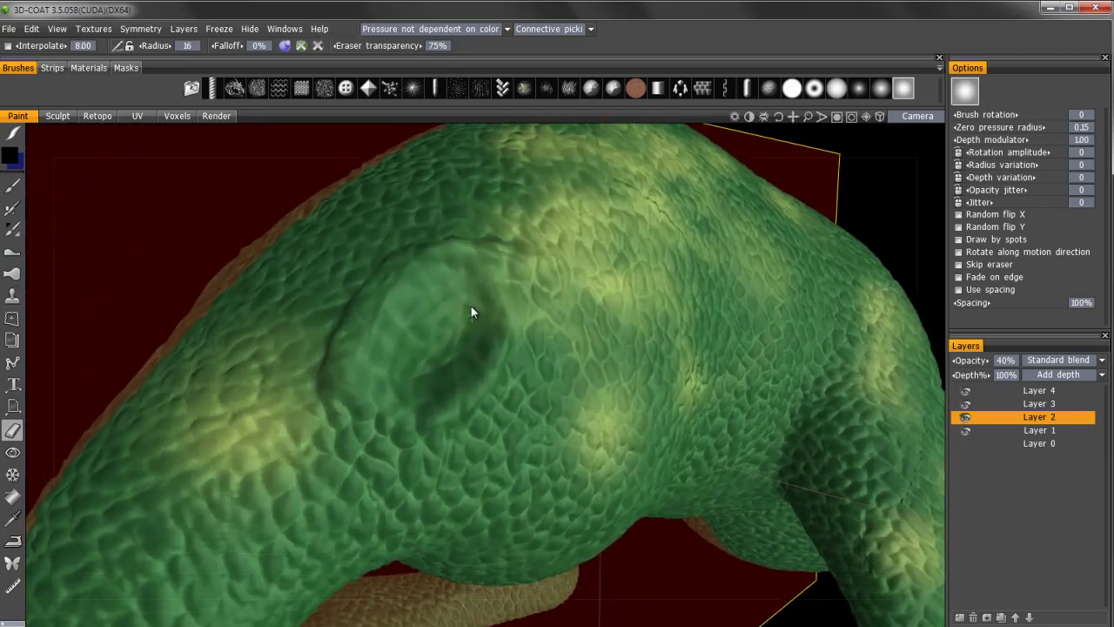
Make Layer 3 the active layer and switch the color channel back on
{"action": "left_click_drag", "start_coordinate": [470, 307], "coordinate": [537, 332], "text": "alt"}
{"action": "left_click", "coordinate": [1037, 404]}
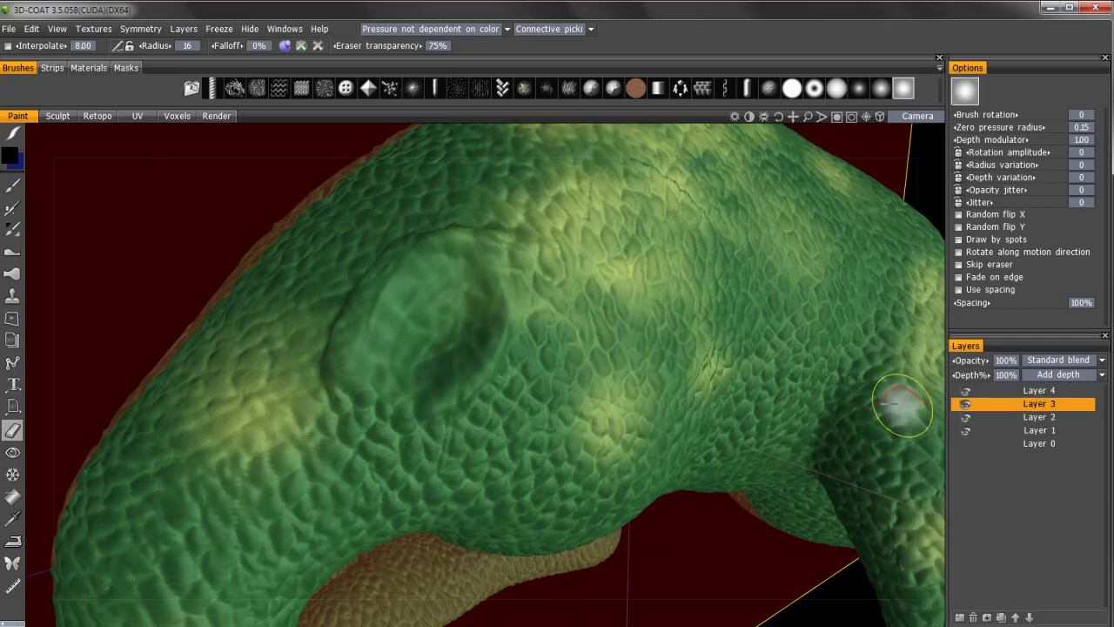
{"action": "mouse_move", "coordinate": [465, 320]}
{"action": "left_mouse_down", "text": "alt"}
{"action": "mouse_move", "coordinate": [487, 334]}
{"action": "mouse_move", "coordinate": [476, 330]}
{"action": "left_mouse_up", "text": "alt"}
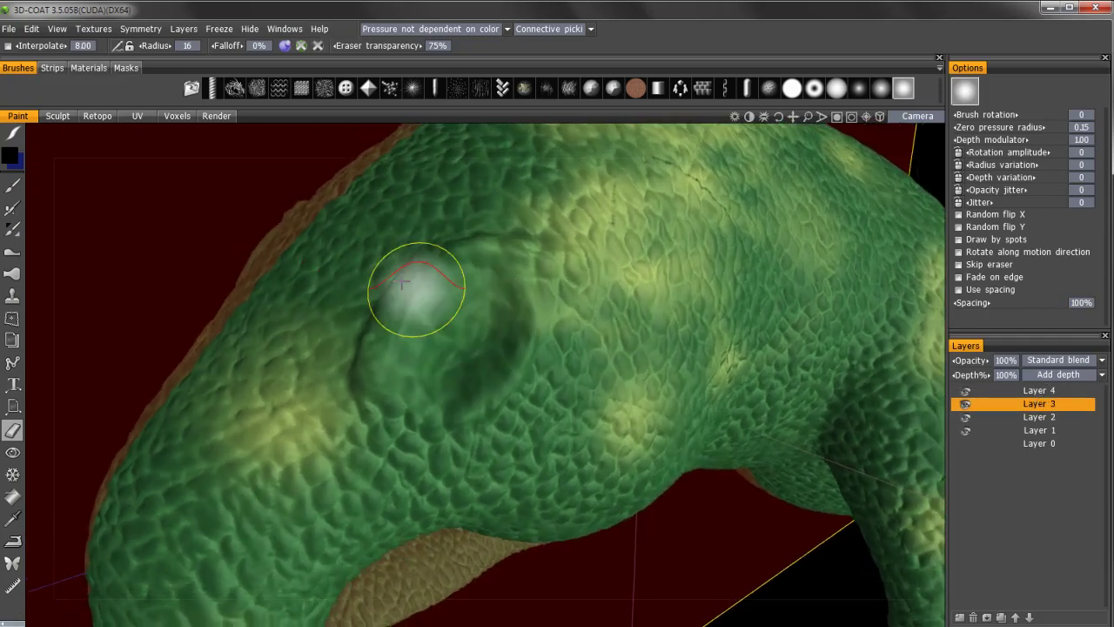
{"action": "mouse_move", "coordinate": [308, 49]}
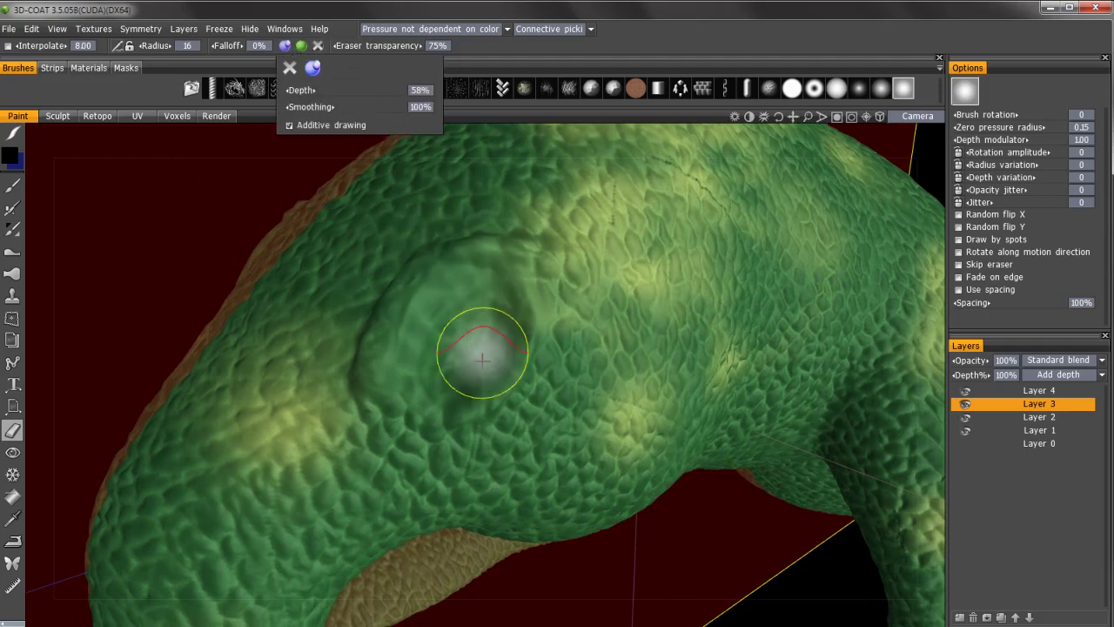
{"action": "left_click", "coordinate": [436, 45]}
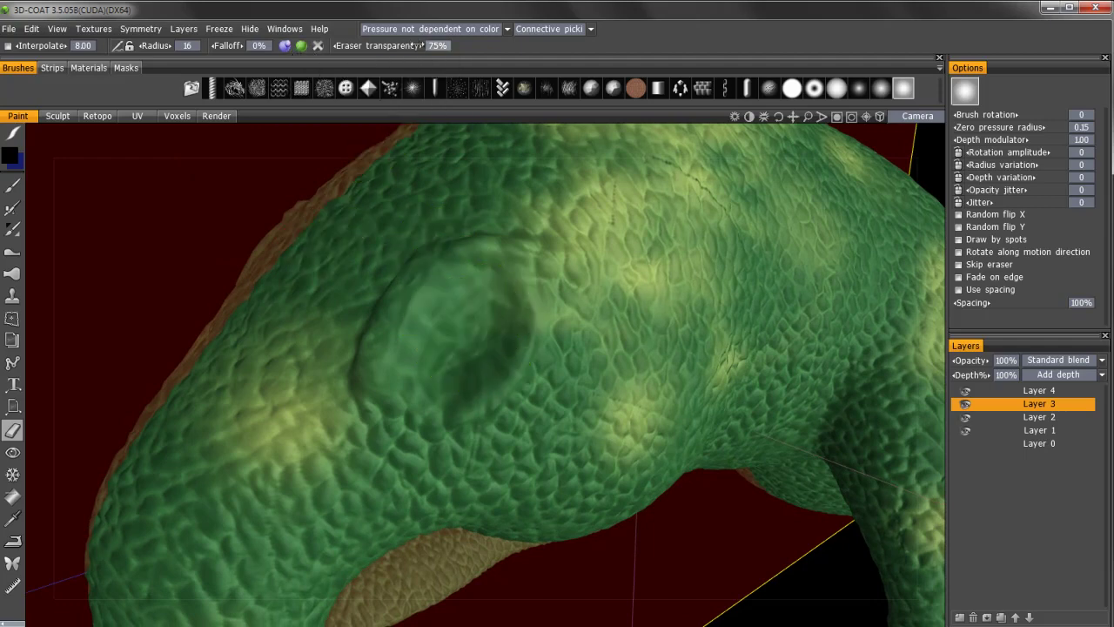
{"action": "key", "text": "Return"}
Paint black inside the carved hollow on Layer 3 with a soft brush of radius 16 and the depth channel off
{"action": "left_click", "coordinate": [13, 184]}
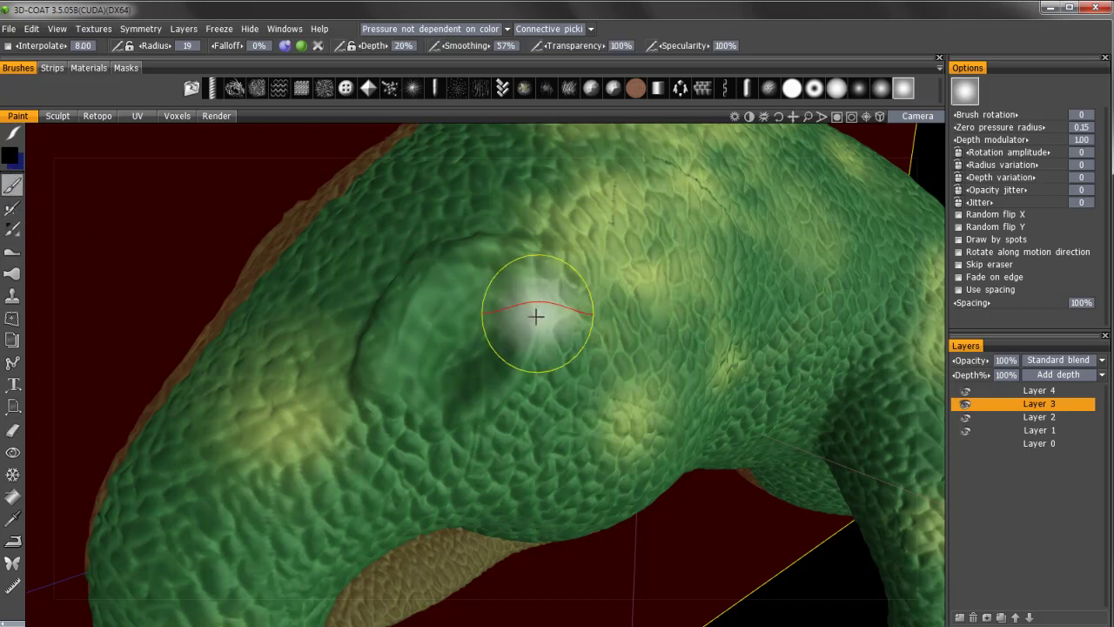
{"action": "mouse_move", "coordinate": [318, 52]}
{"action": "left_click", "coordinate": [284, 49]}
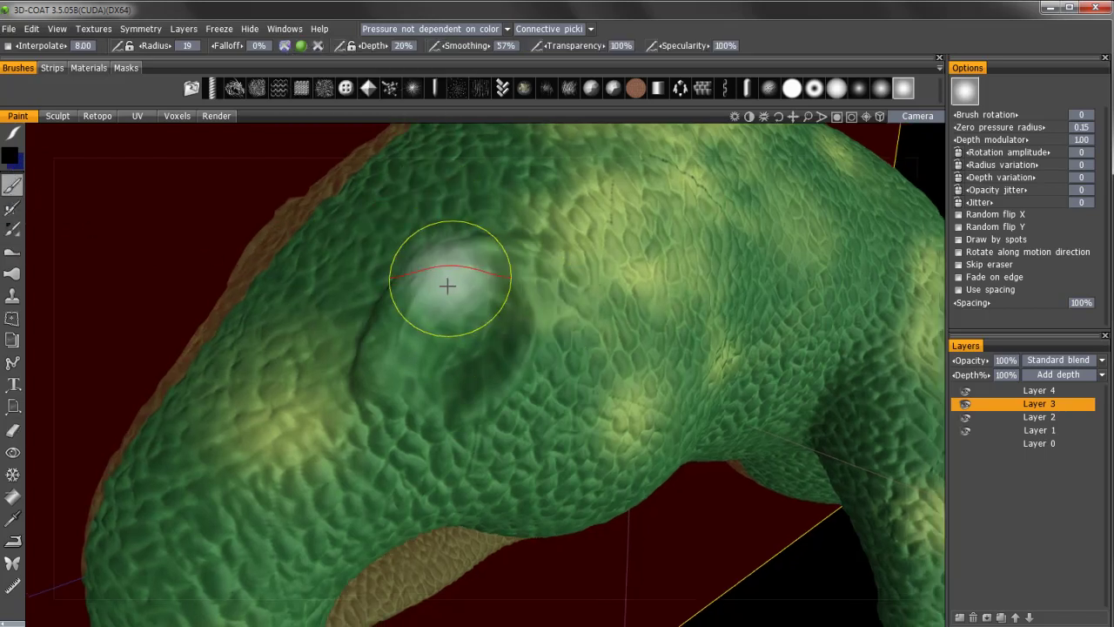
{"action": "right_click_drag", "start_coordinate": [472, 314], "coordinate": [463, 310]}
{"action": "left_click_drag", "start_coordinate": [452, 311], "coordinate": [454, 280], "text": "alt"}
{"action": "left_click_drag", "start_coordinate": [495, 287], "coordinate": [475, 297]}
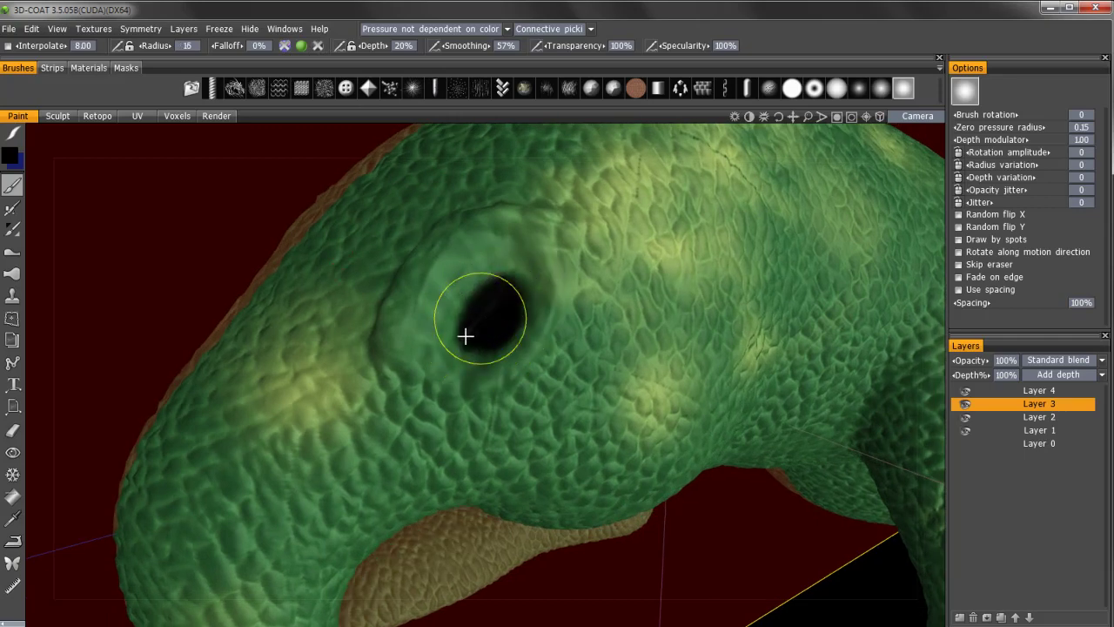
Set the brush transparency to 50% and softly darken the hollow's edges with black on Layer 3
{"action": "left_click", "coordinate": [620, 45]}
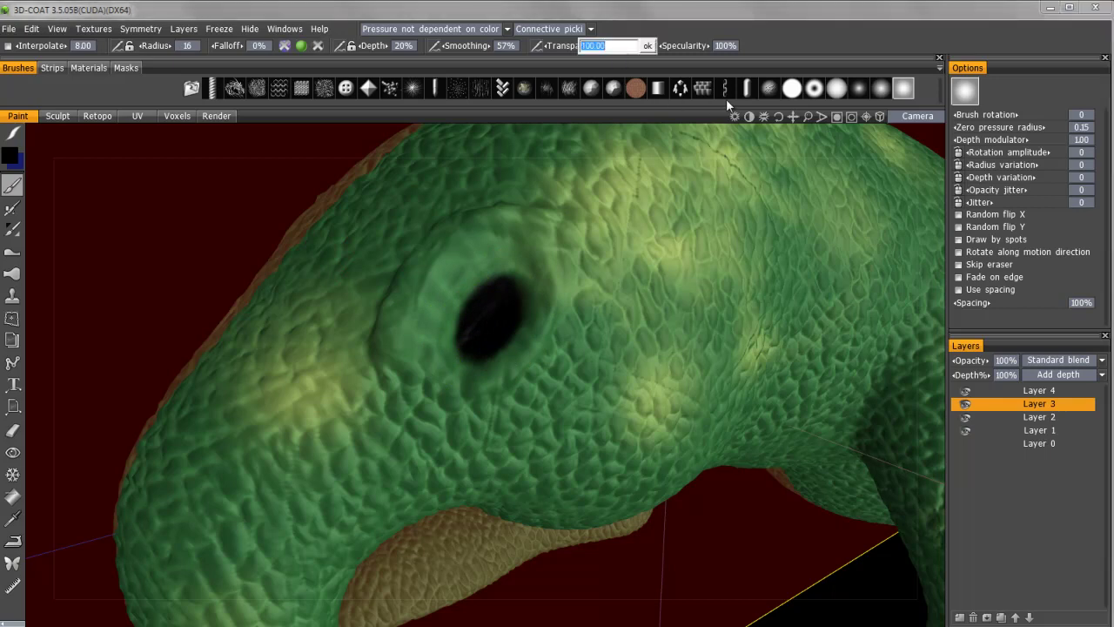
{"action": "type", "text": "50"}
{"action": "key", "text": "Return"}
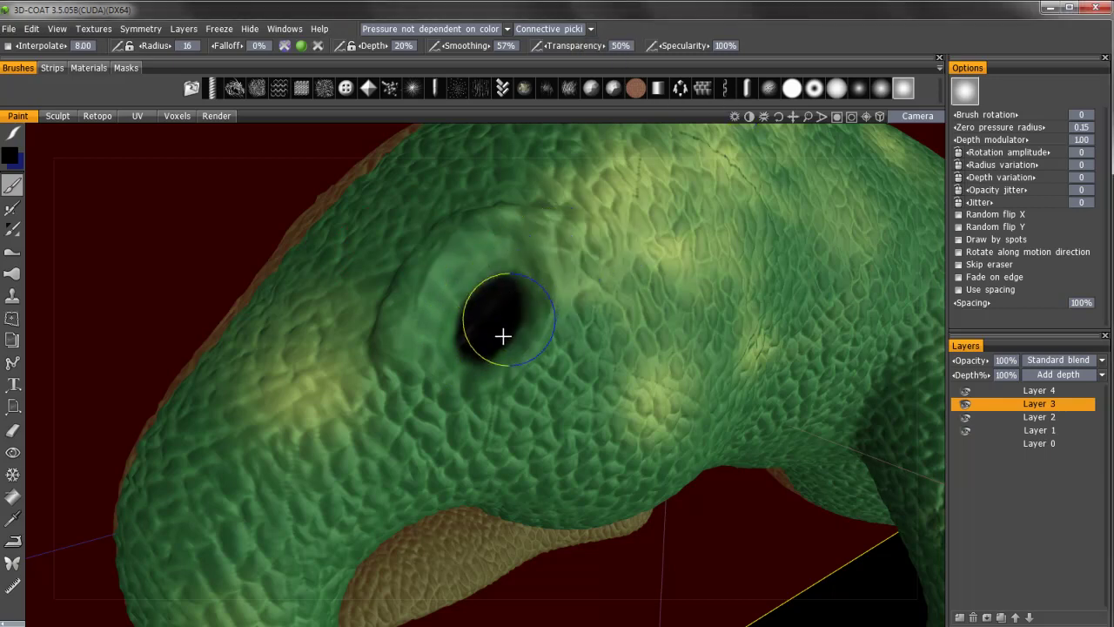
{"action": "mouse_move", "coordinate": [449, 334]}
{"action": "left_mouse_down"}
{"action": "mouse_move", "coordinate": [450, 316]}
{"action": "mouse_move", "coordinate": [508, 326]}
{"action": "mouse_move", "coordinate": [498, 244]}
{"action": "mouse_move", "coordinate": [509, 296]}
{"action": "left_mouse_up"}
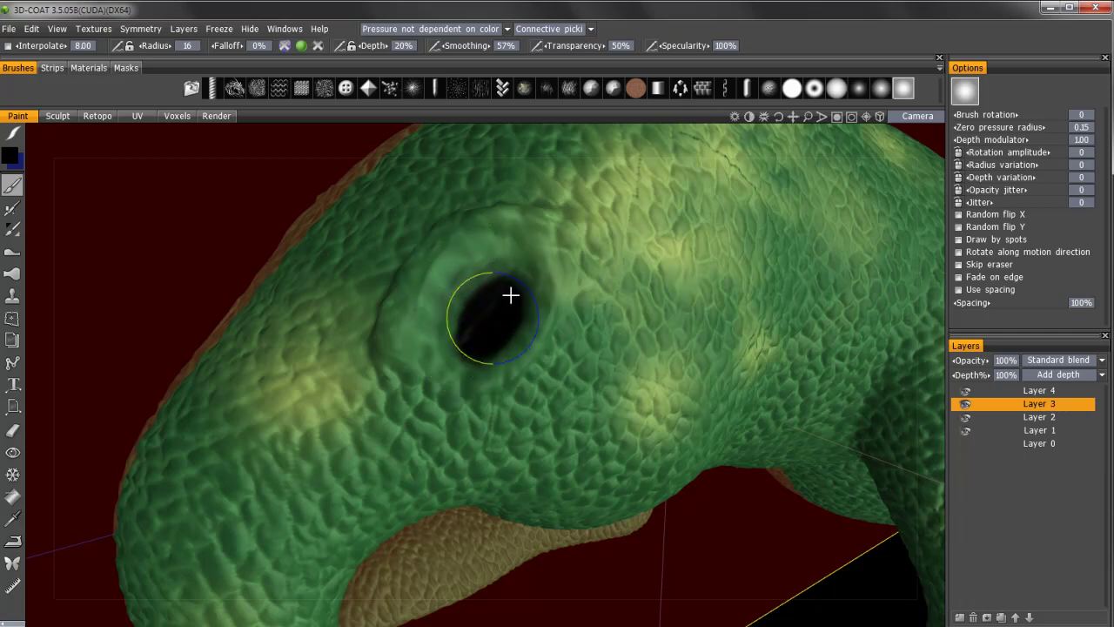
{"action": "mouse_move", "coordinate": [430, 267]}
{"action": "left_mouse_down", "text": "alt"}
{"action": "mouse_move", "coordinate": [456, 307]}
{"action": "mouse_move", "coordinate": [440, 309]}
{"action": "left_mouse_up", "text": "alt"}
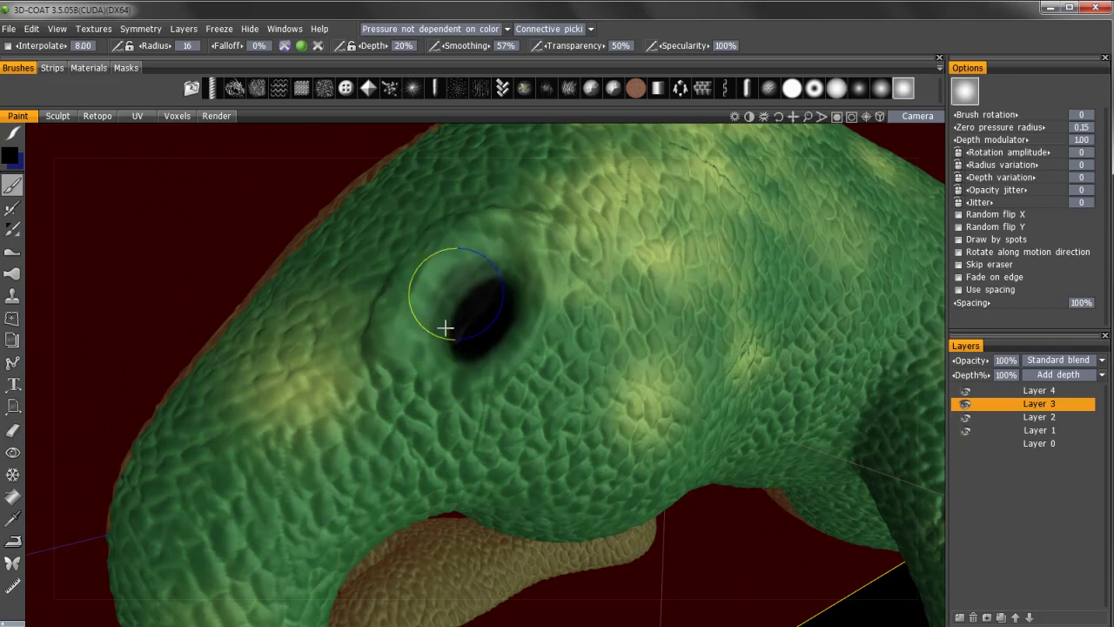
{"action": "mouse_move", "coordinate": [451, 303]}
{"action": "left_mouse_down"}
{"action": "mouse_move", "coordinate": [503, 289]}
{"action": "mouse_move", "coordinate": [488, 336]}
{"action": "mouse_move", "coordinate": [503, 286]}
{"action": "mouse_move", "coordinate": [461, 332]}
{"action": "mouse_move", "coordinate": [457, 302]}
{"action": "mouse_move", "coordinate": [476, 303]}
{"action": "left_mouse_up"}
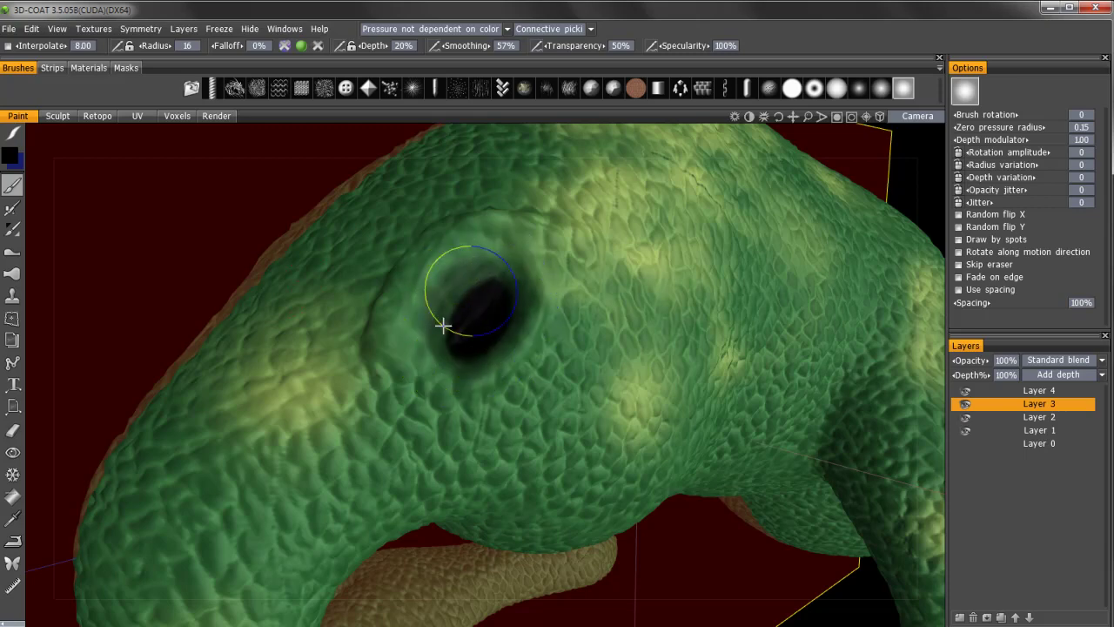
Send the painted creature back to its original application, messiah:studio, and dismiss the warning there
{"action": "left_click_drag", "start_coordinate": [443, 325], "coordinate": [462, 374], "text": "alt"}
{"action": "right_click_drag", "start_coordinate": [463, 374], "coordinate": [470, 314], "text": "alt"}
{"action": "left_click_drag", "start_coordinate": [470, 314], "coordinate": [397, 295], "text": "alt"}
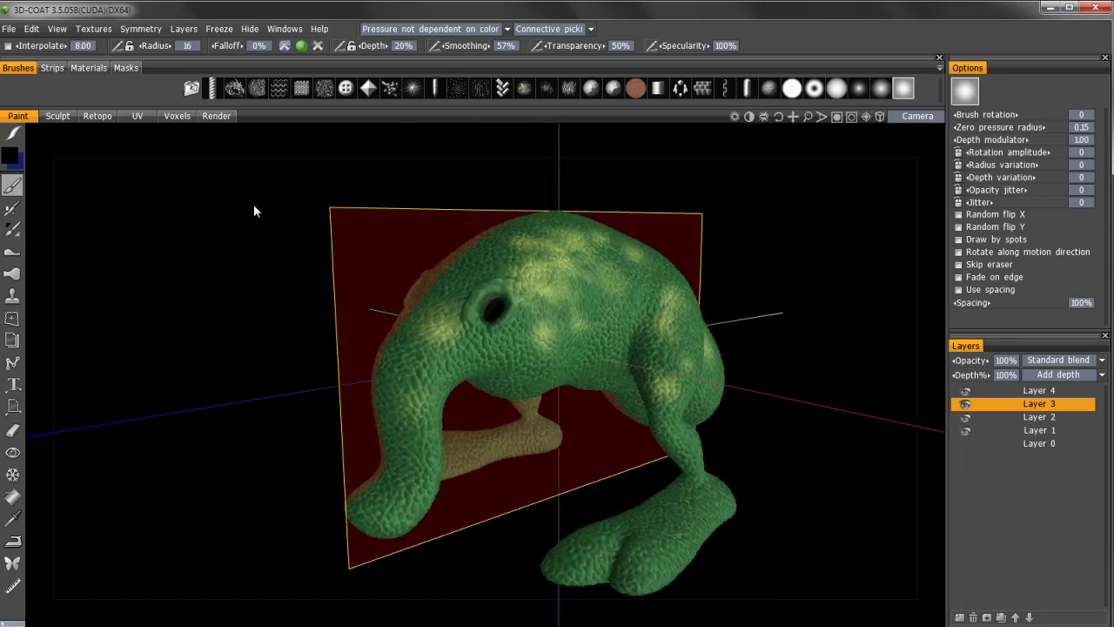
{"action": "left_click", "coordinate": [10, 31]}
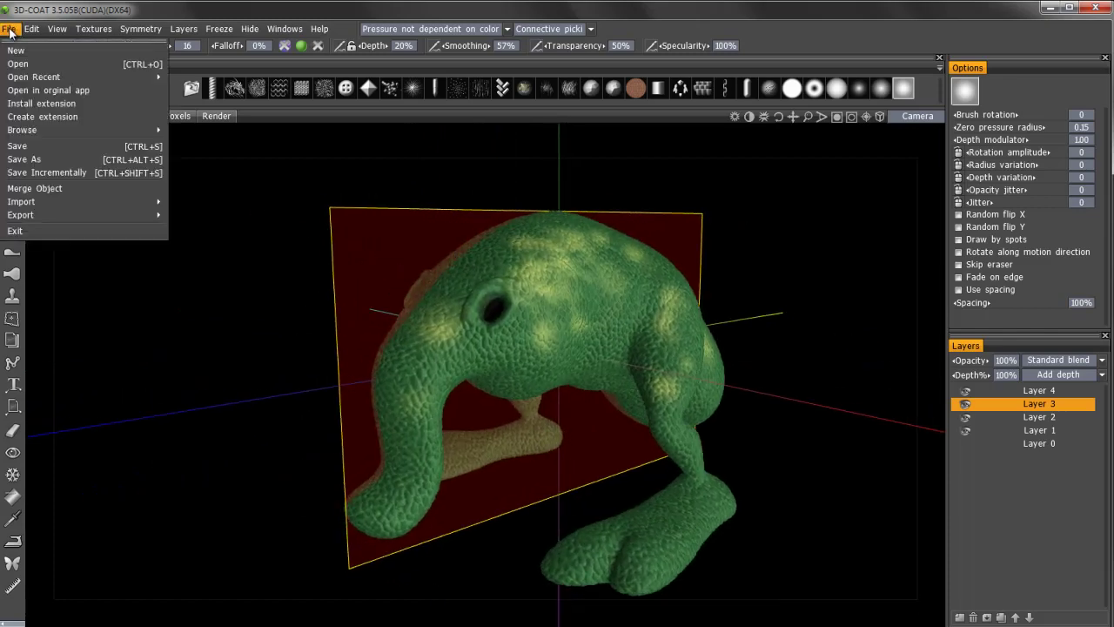
{"action": "left_click", "coordinate": [48, 90]}
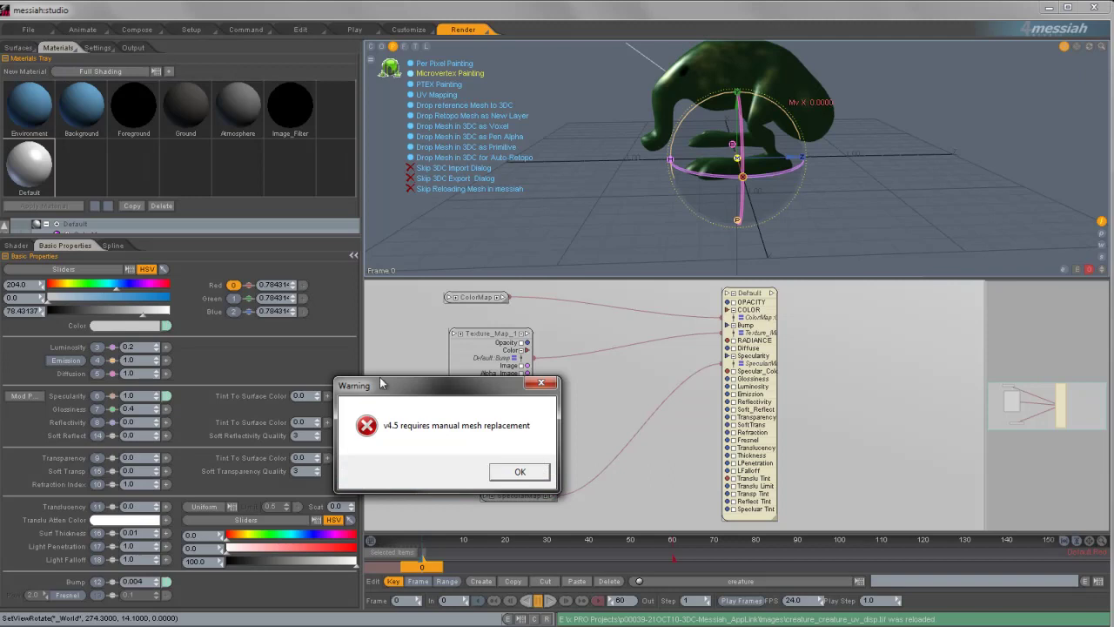
{"action": "left_click", "coordinate": [516, 472]}
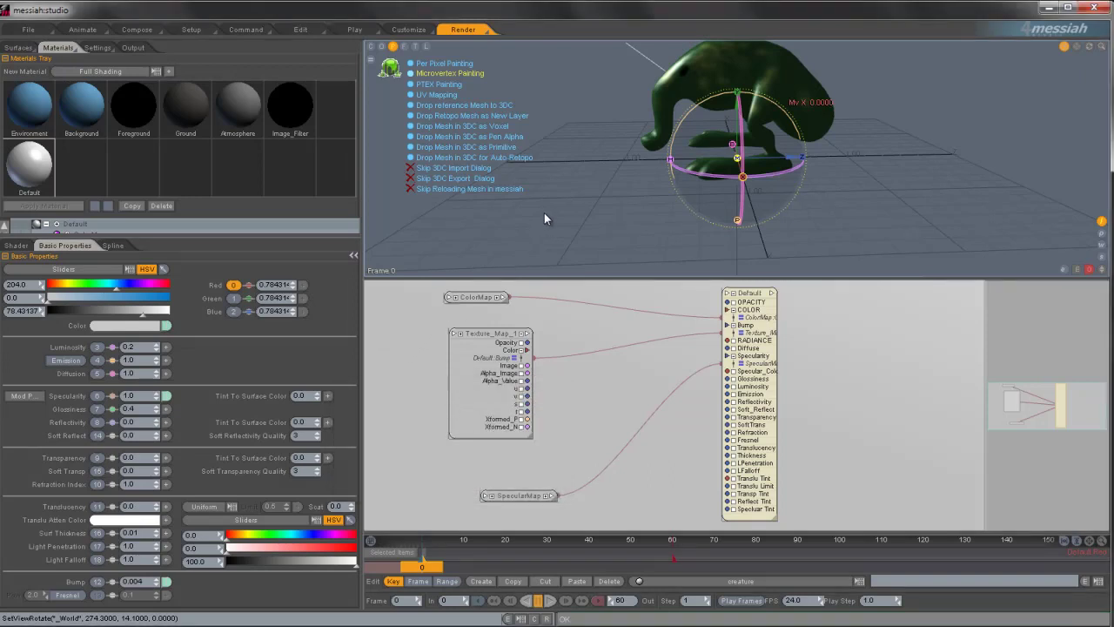
Inspect the updated creature from several angles, render a preview of frame 0 and close the render
{"action": "left_click_drag", "start_coordinate": [650, 94], "coordinate": [788, 122]}
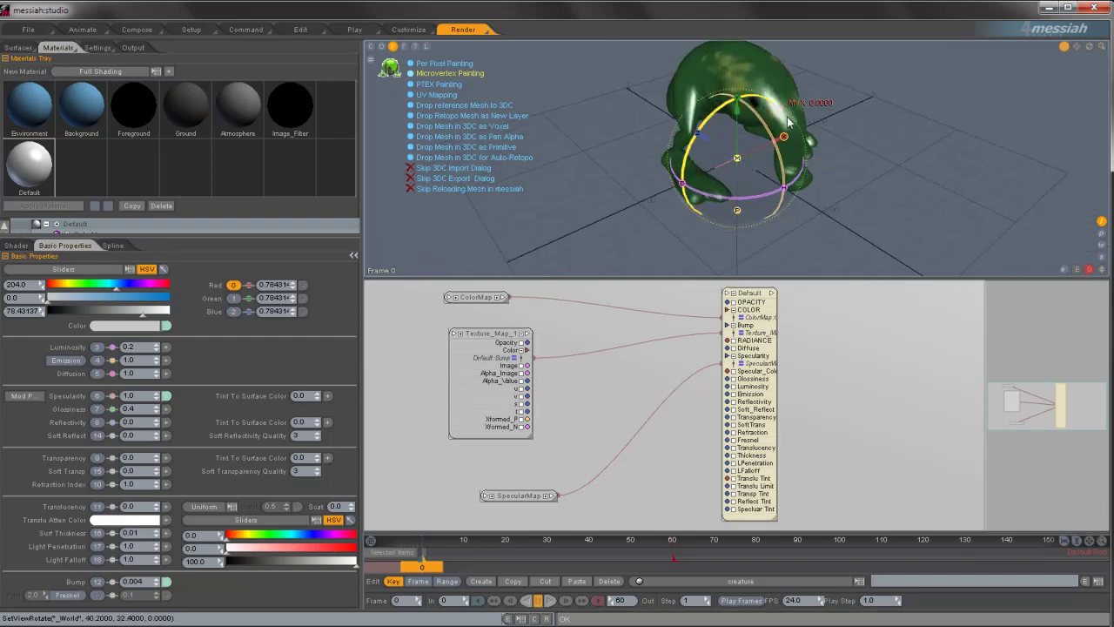
{"action": "left_click_drag", "start_coordinate": [663, 107], "coordinate": [578, 185]}
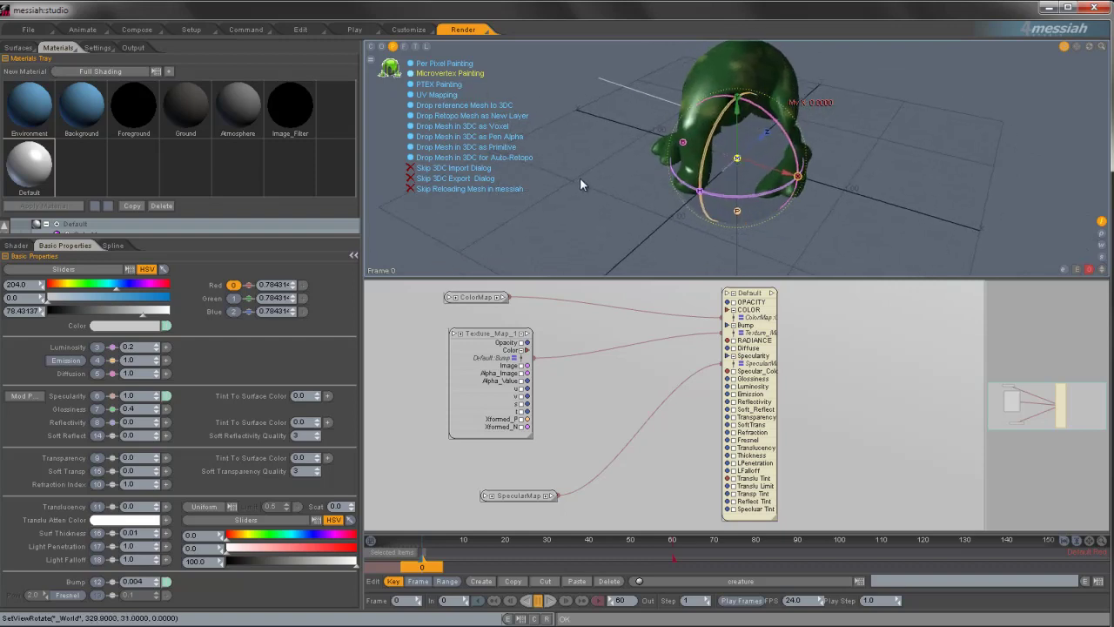
{"action": "key", "text": "F9"}
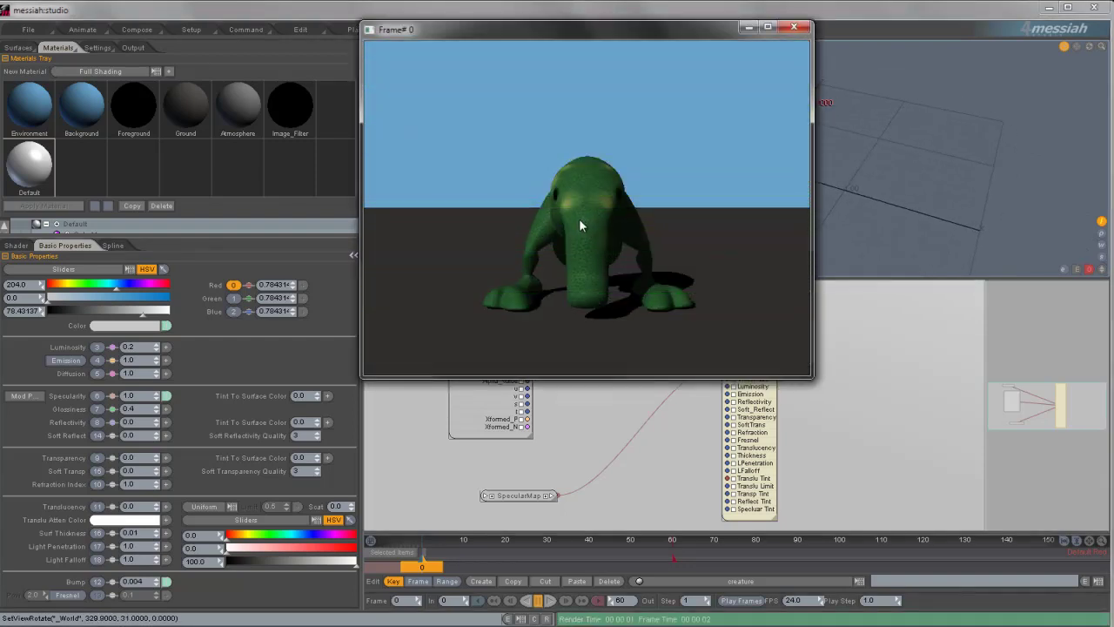
{"action": "key", "text": "Escape"}
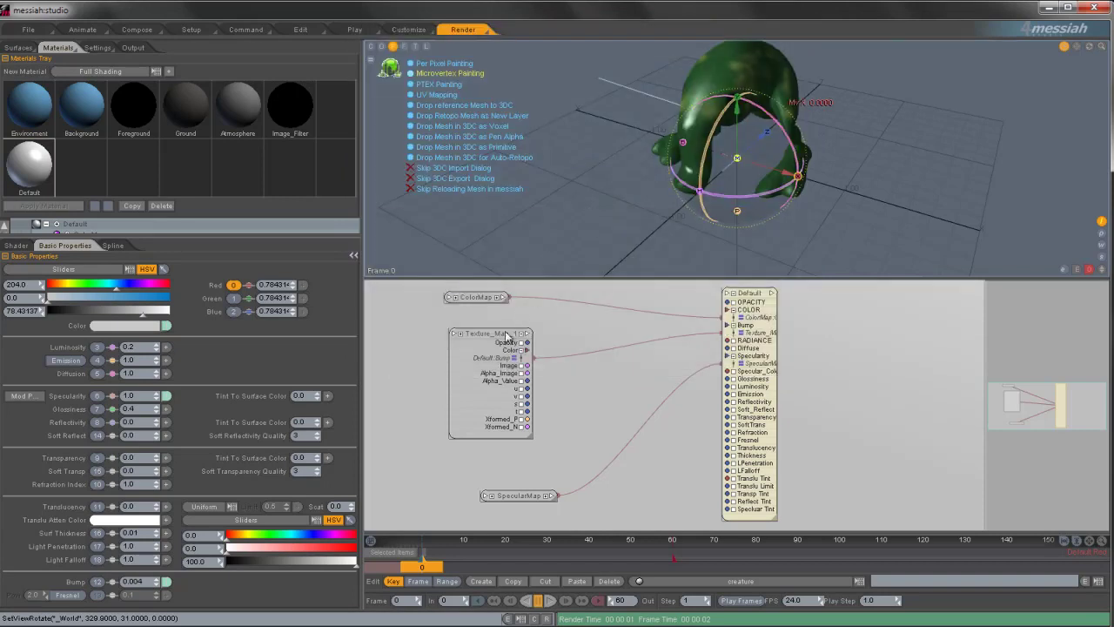
Examine the Texture_Map_1 node, the Default material's basic properties and the scene's surface list
{"action": "left_click", "coordinate": [485, 340]}
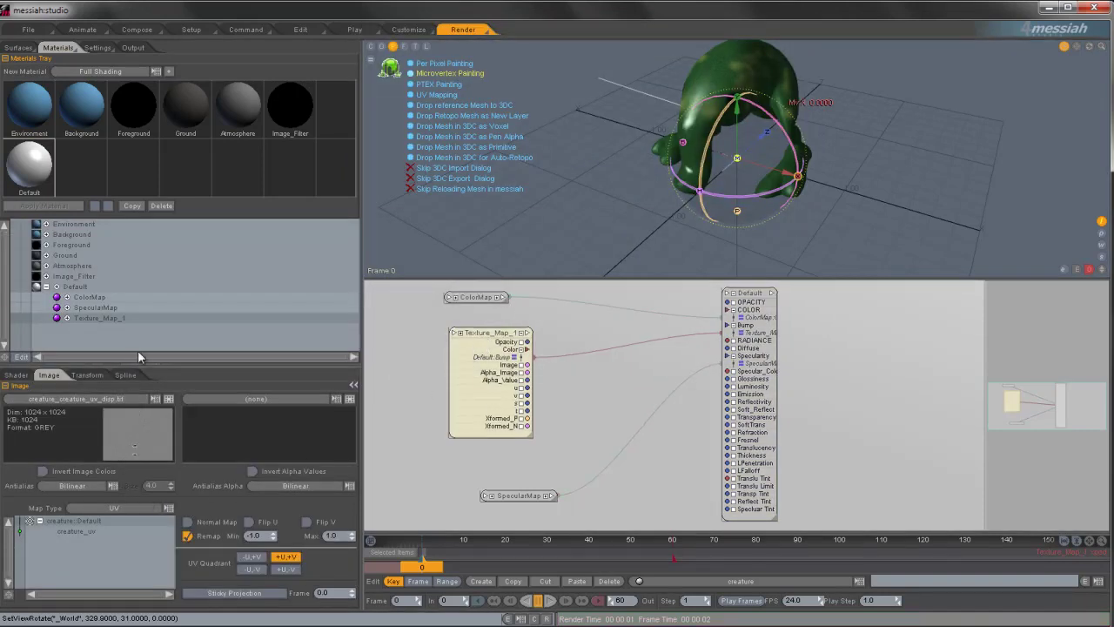
{"action": "left_click", "coordinate": [747, 300]}
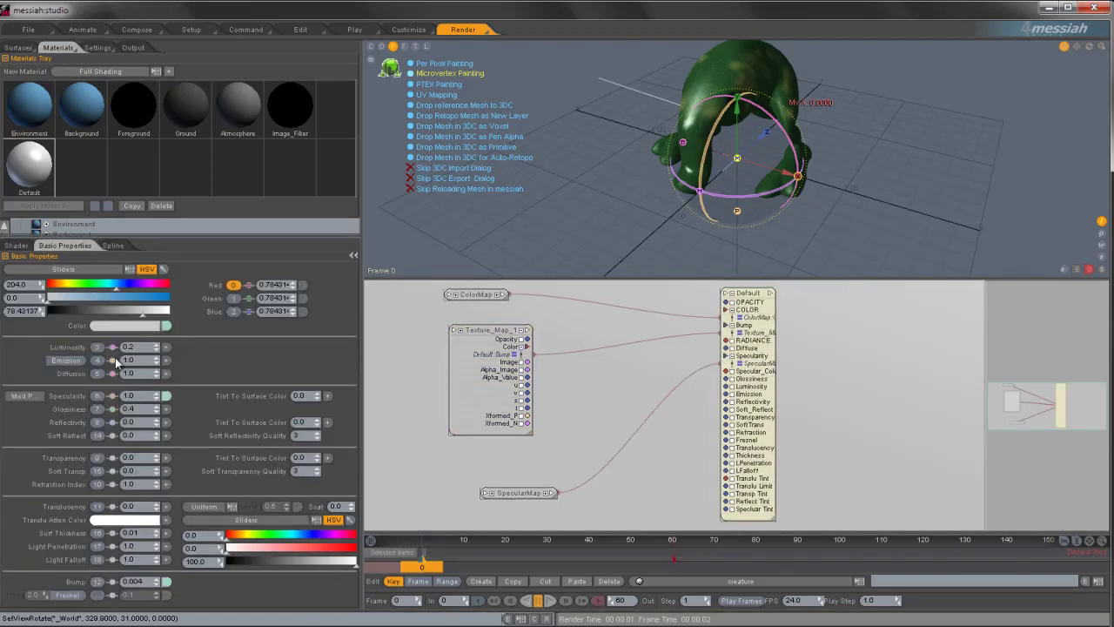
{"action": "left_click", "coordinate": [29, 49]}
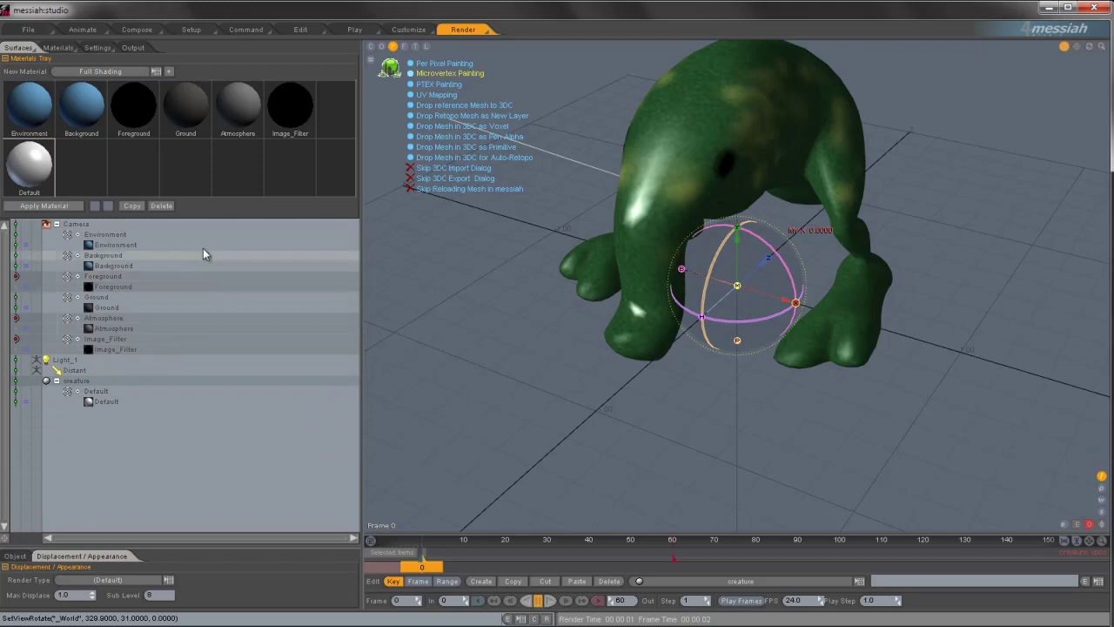
{"action": "left_click", "coordinate": [56, 48]}
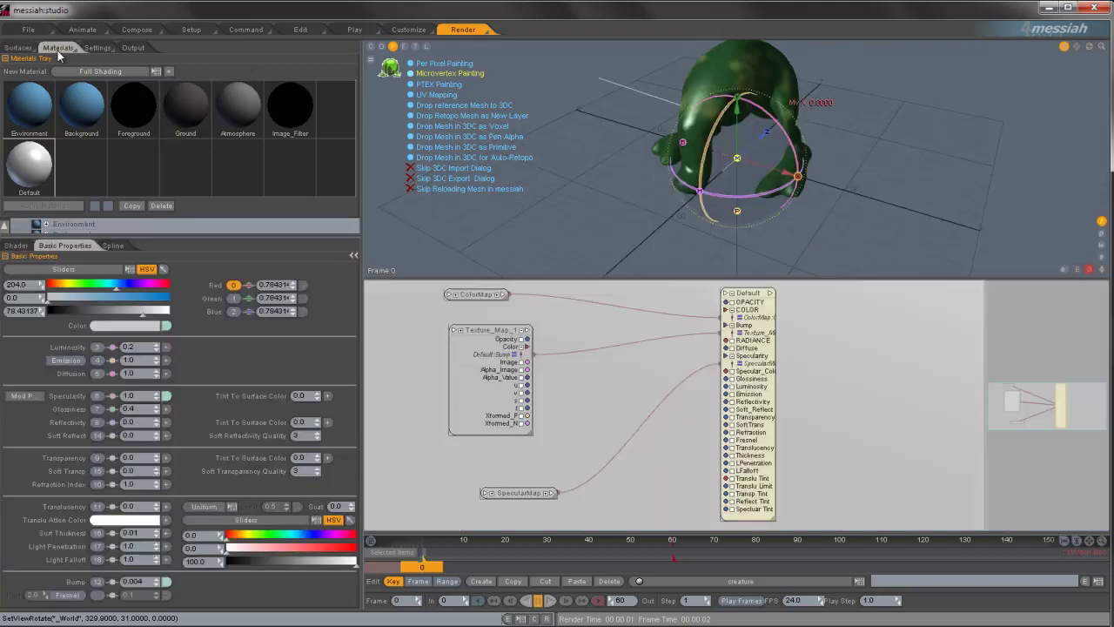
Replace the creature object with creature.lwo from the project's Objects folder and render frame 0 to check it
{"action": "left_click", "coordinate": [29, 30]}
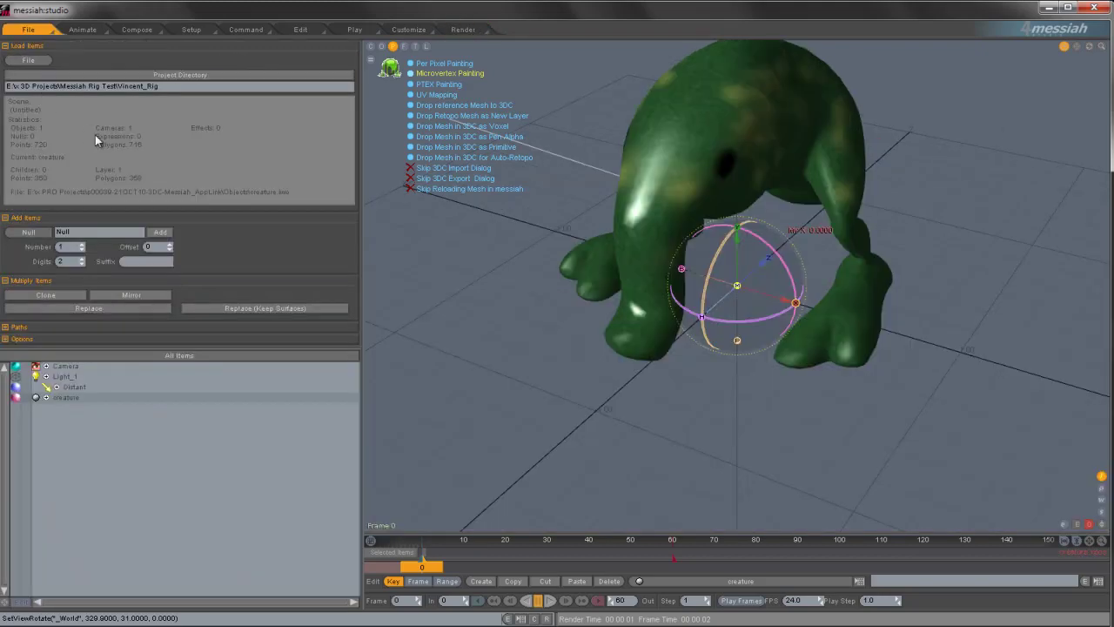
{"action": "left_click", "coordinate": [94, 308]}
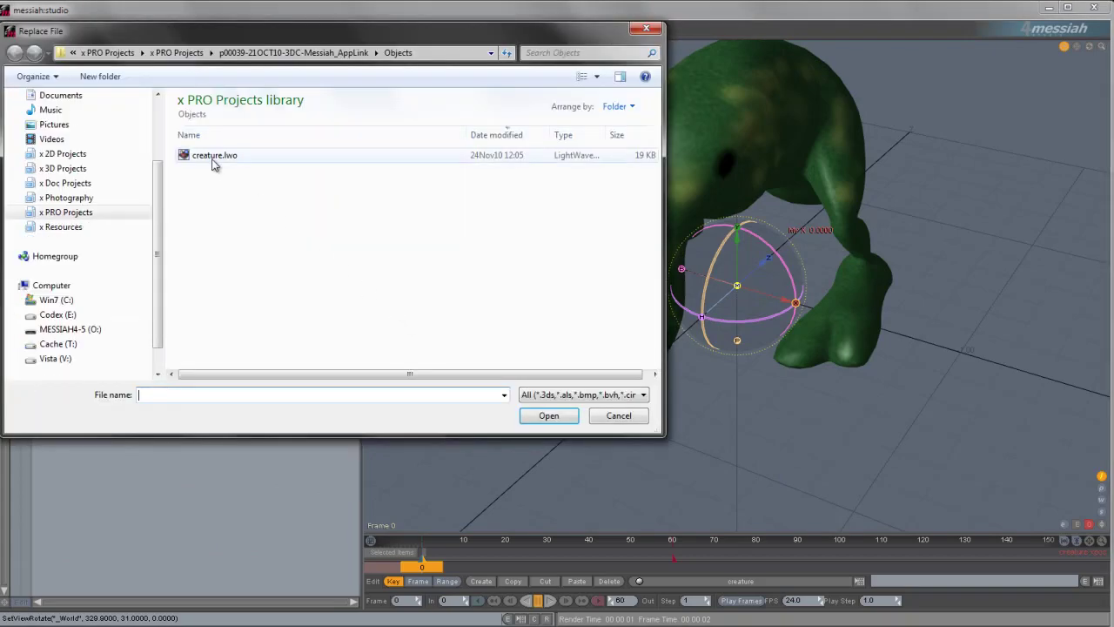
{"action": "left_click", "coordinate": [215, 165]}
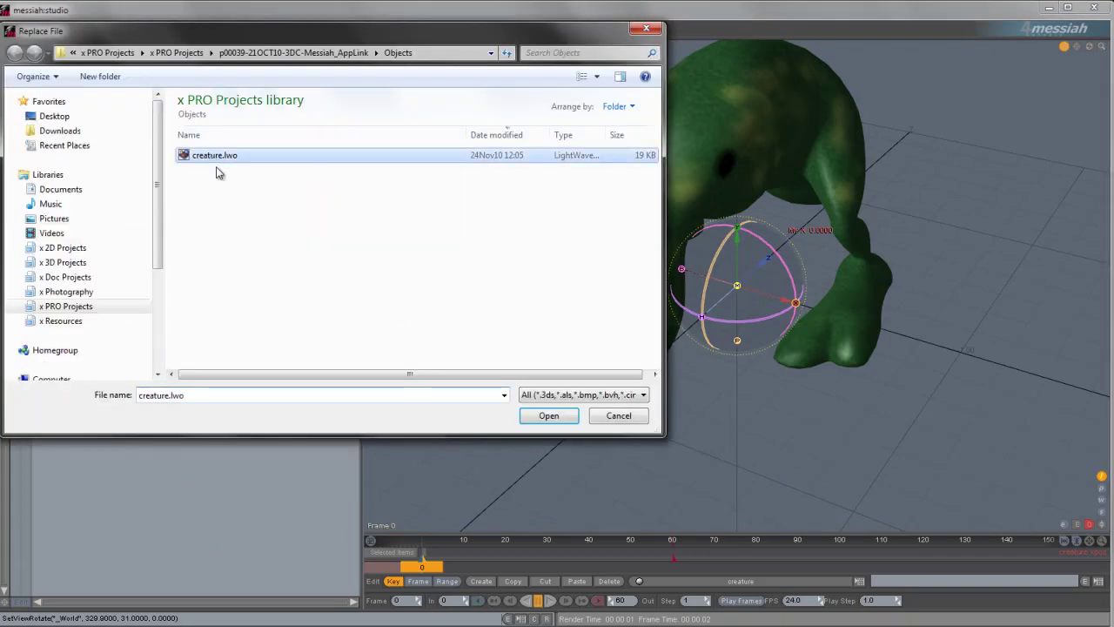
{"action": "left_click", "coordinate": [549, 415]}
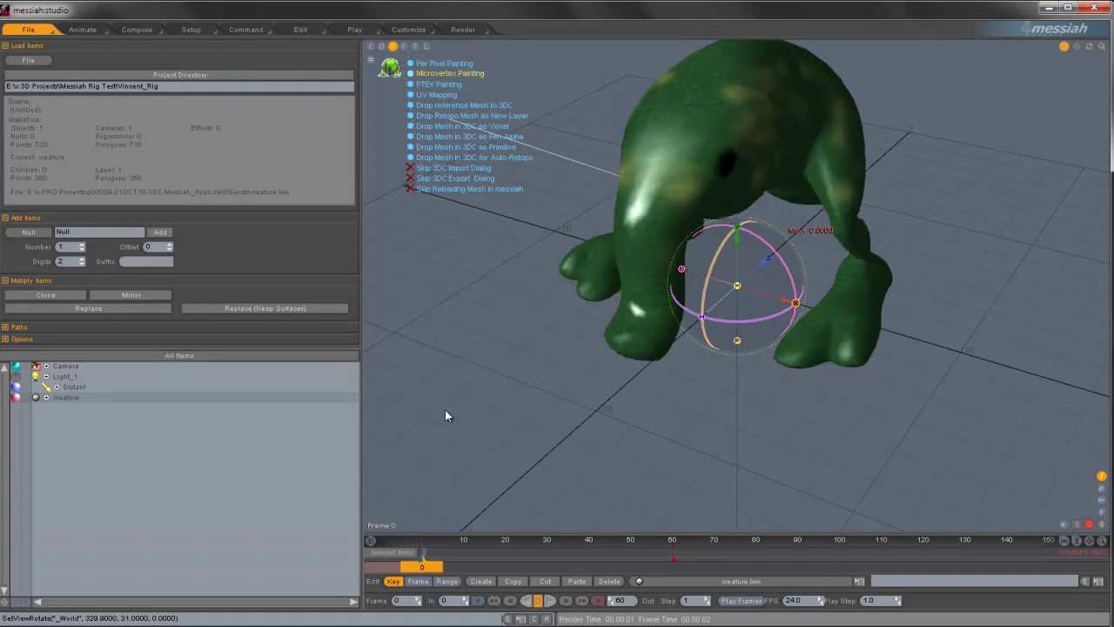
{"action": "key", "text": "F9"}
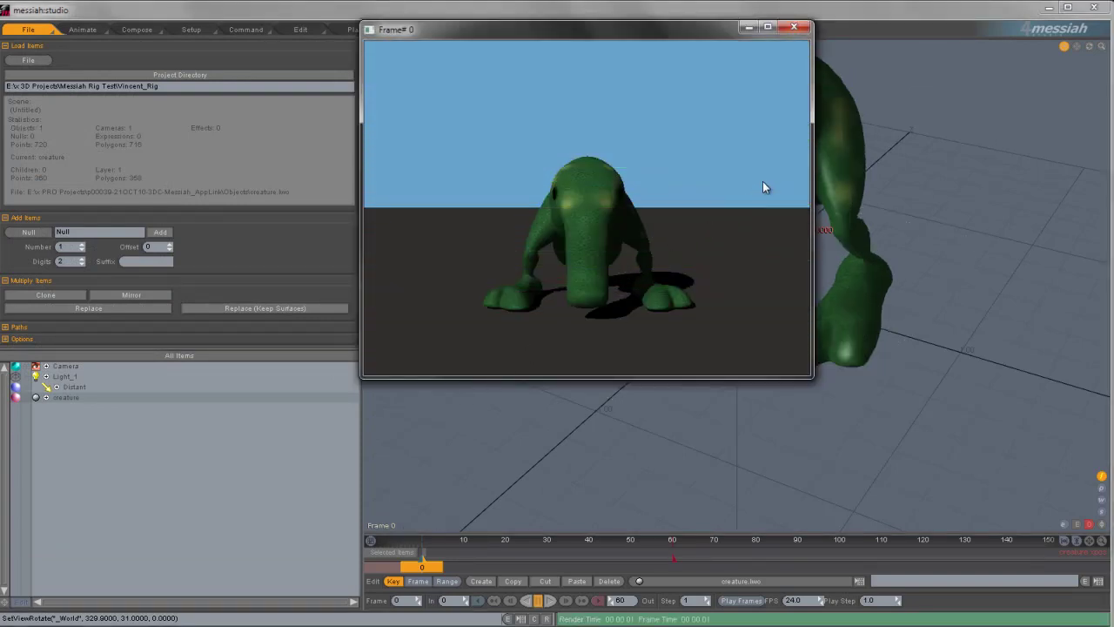
{"action": "left_click", "coordinate": [795, 27]}
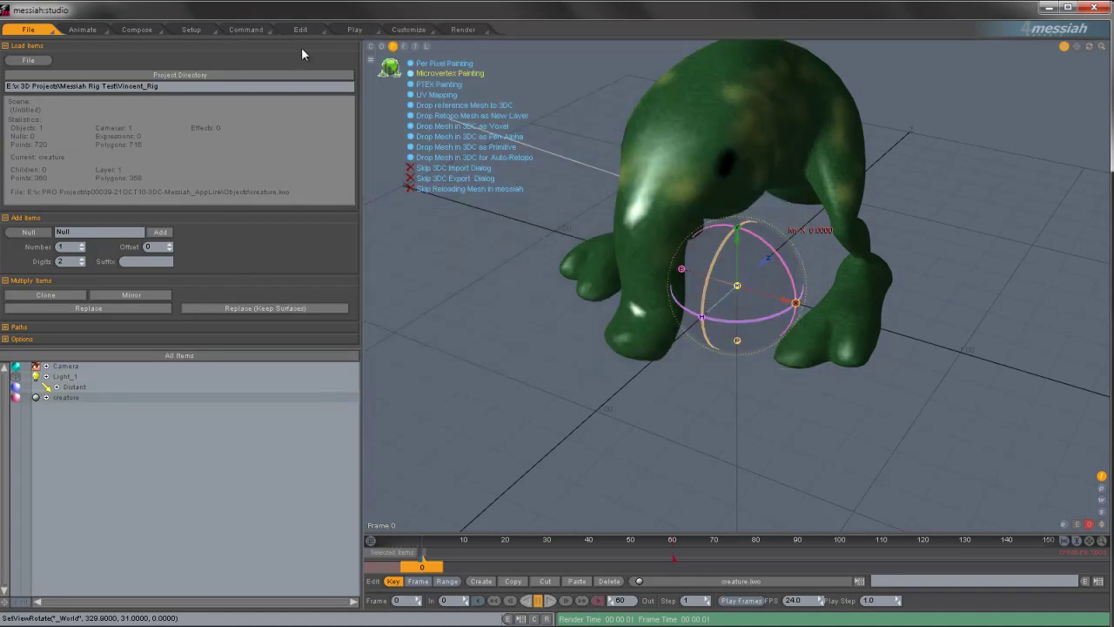
Review the image and shader settings of the Texture_Map_1 node feeding the Default material's bump
{"action": "left_click", "coordinate": [461, 29]}
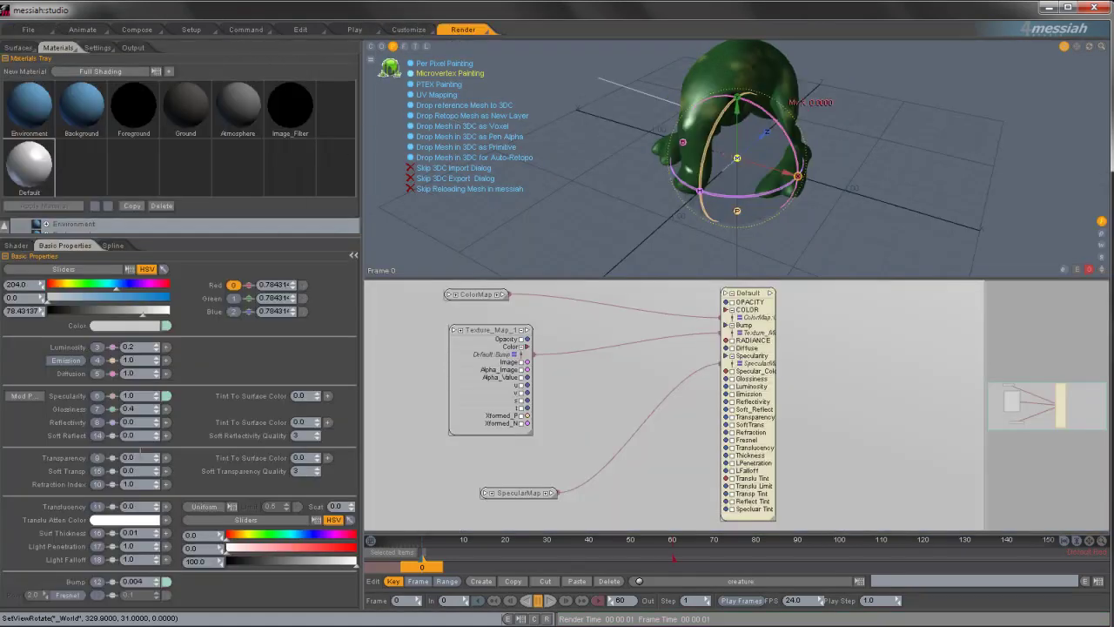
{"action": "left_click", "coordinate": [480, 339]}
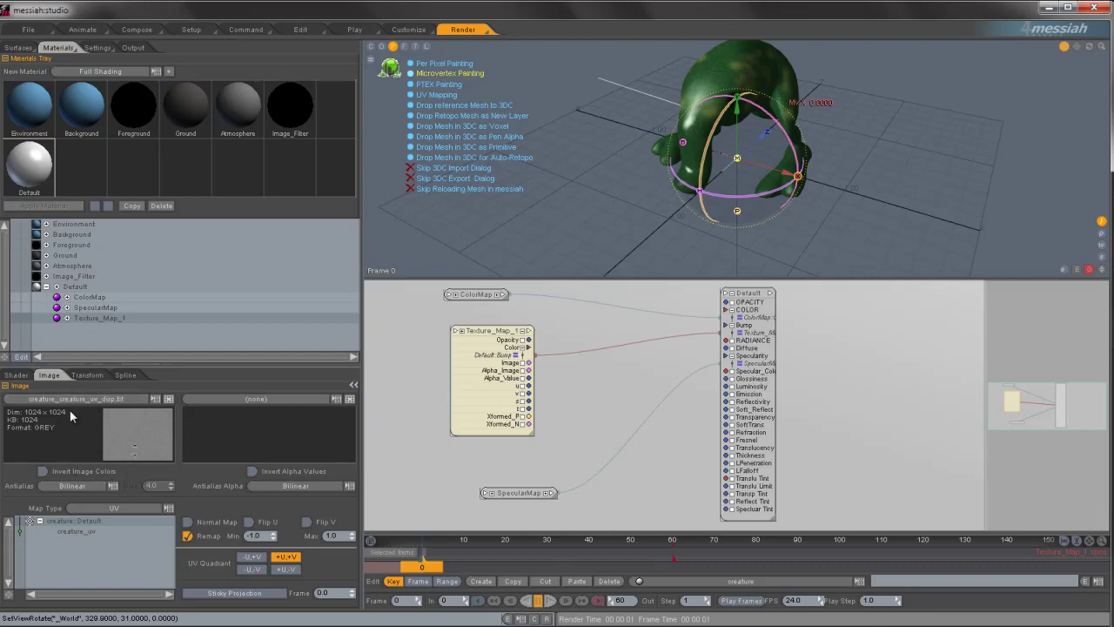
{"action": "left_click", "coordinate": [16, 375]}
{"action": "left_click", "coordinate": [49, 517]}
Set the creature object's Max Displace to 1.0 and Sub Level to 8, and test-render frame 0
{"action": "left_click", "coordinate": [19, 47]}
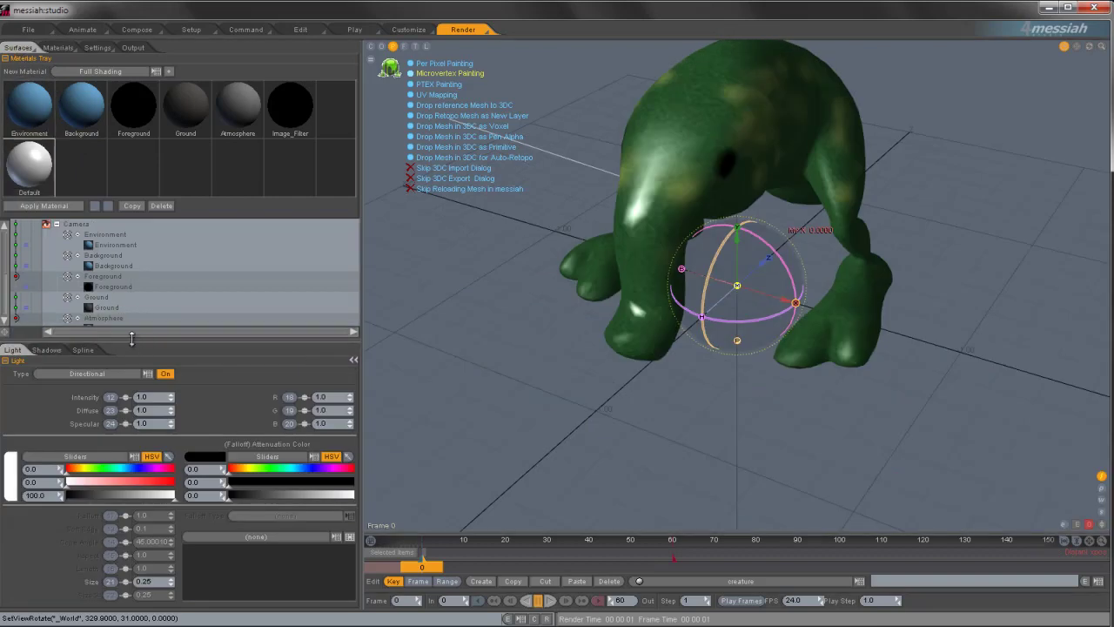
{"action": "left_click_drag", "start_coordinate": [132, 339], "coordinate": [137, 454]}
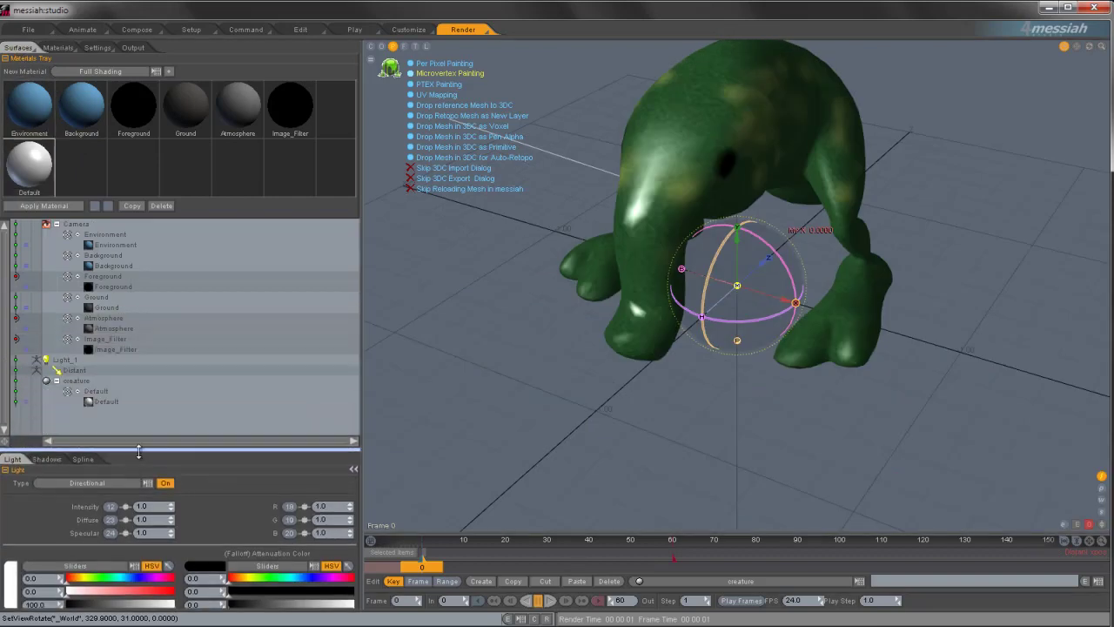
{"action": "left_click", "coordinate": [78, 381]}
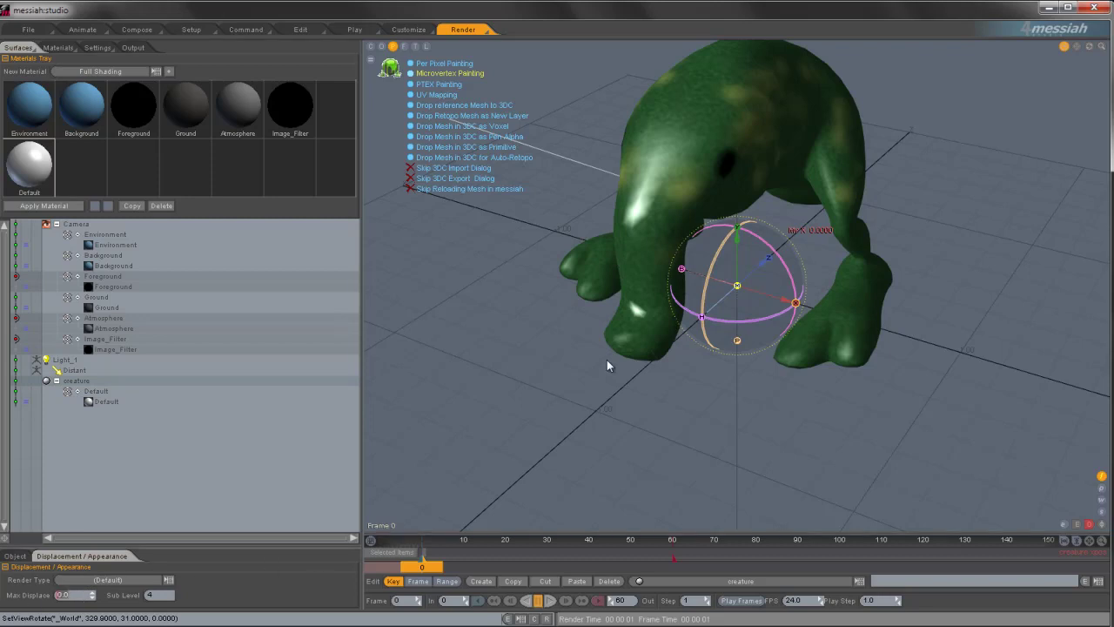
{"action": "type", "text": "1"}
{"action": "key", "text": "Return"}
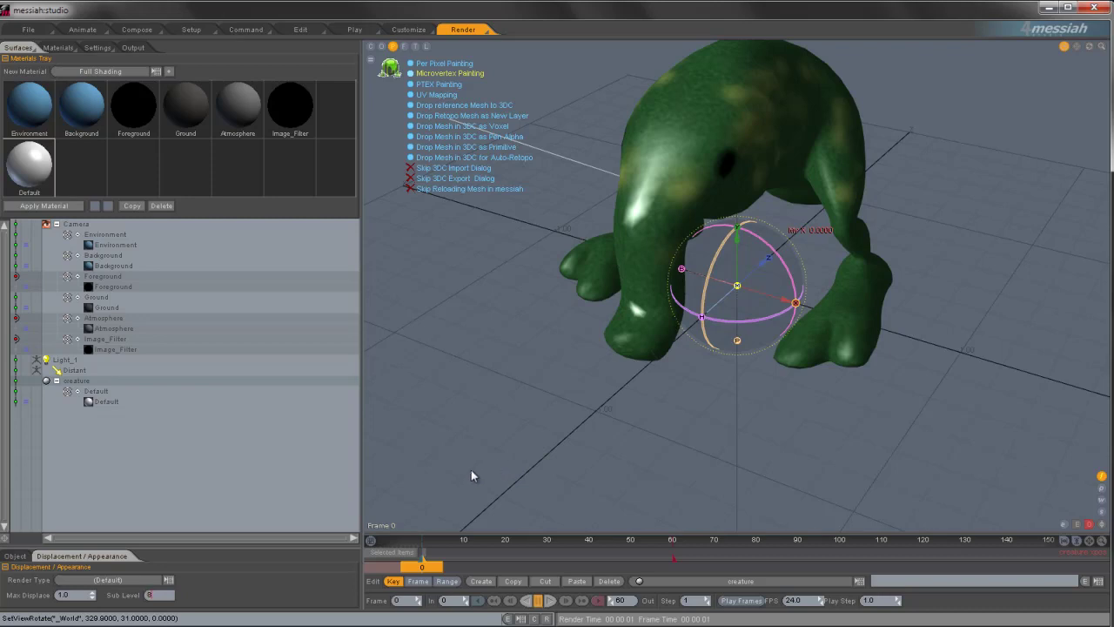
{"action": "key", "text": "F9"}
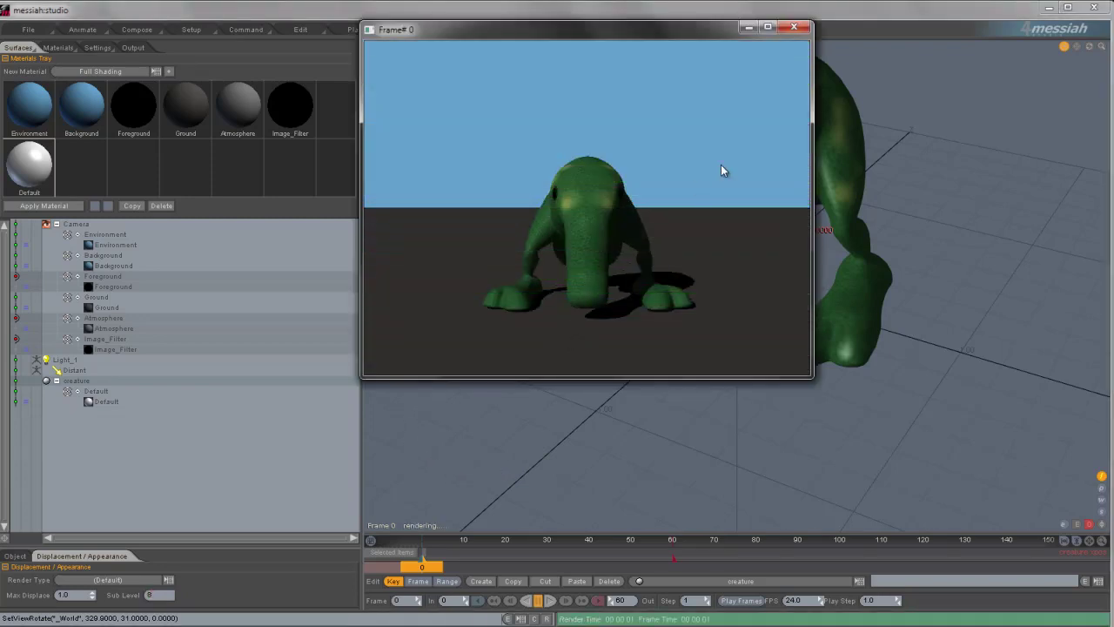
{"action": "left_click", "coordinate": [794, 27]}
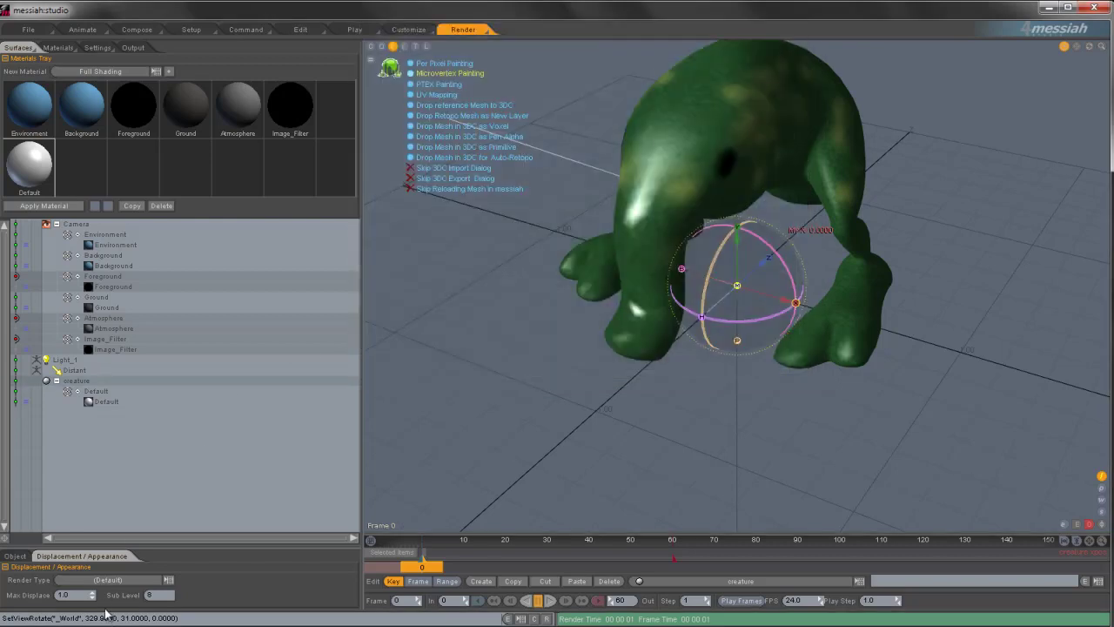
Examine the creature's Default layer, surface and displacement settings, and return to its material's texture map node
{"action": "left_click", "coordinate": [104, 401]}
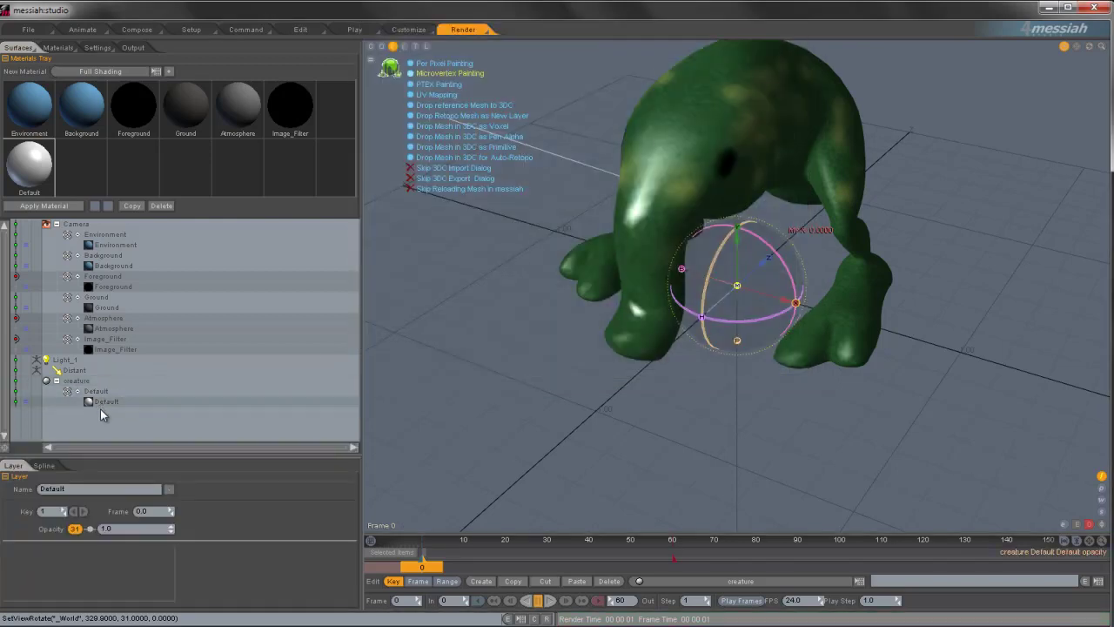
{"action": "left_click", "coordinate": [87, 390]}
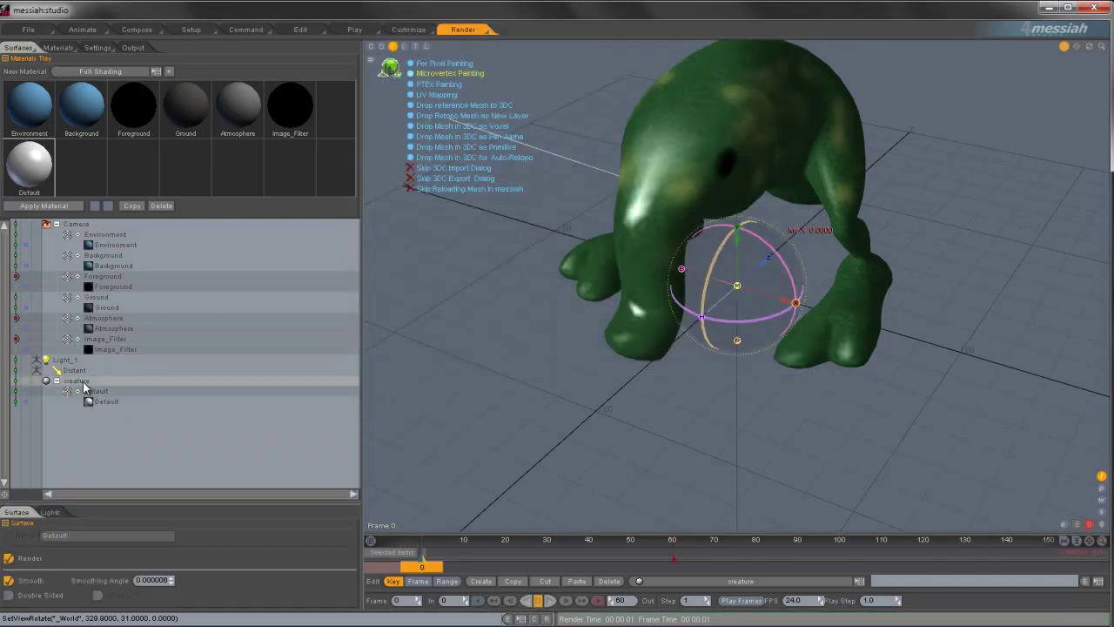
{"action": "left_click", "coordinate": [81, 382]}
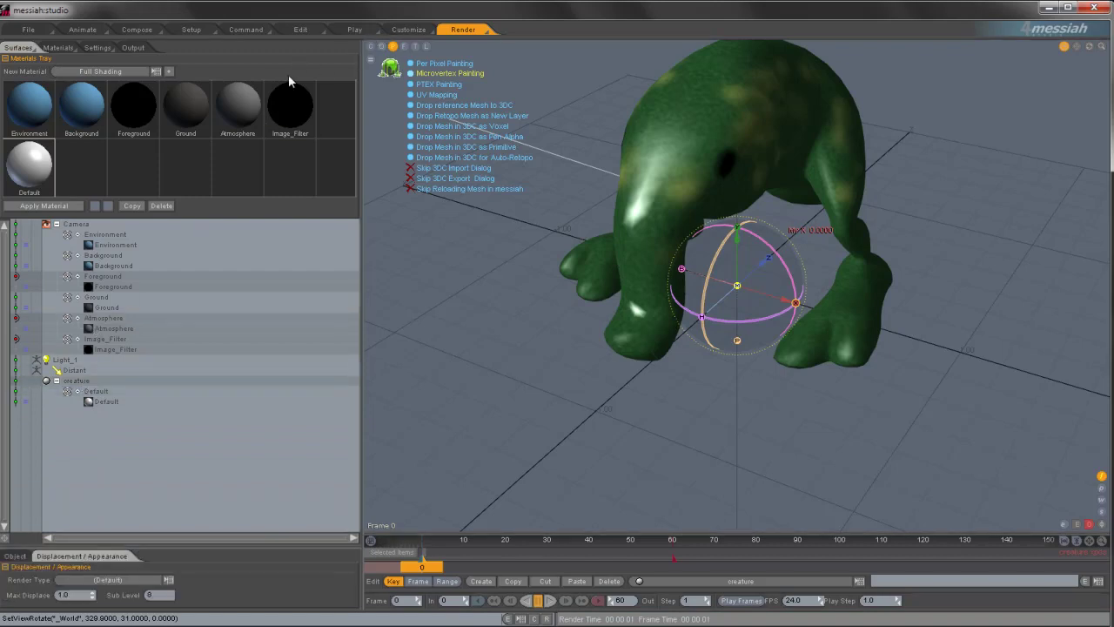
{"action": "left_click", "coordinate": [58, 47]}
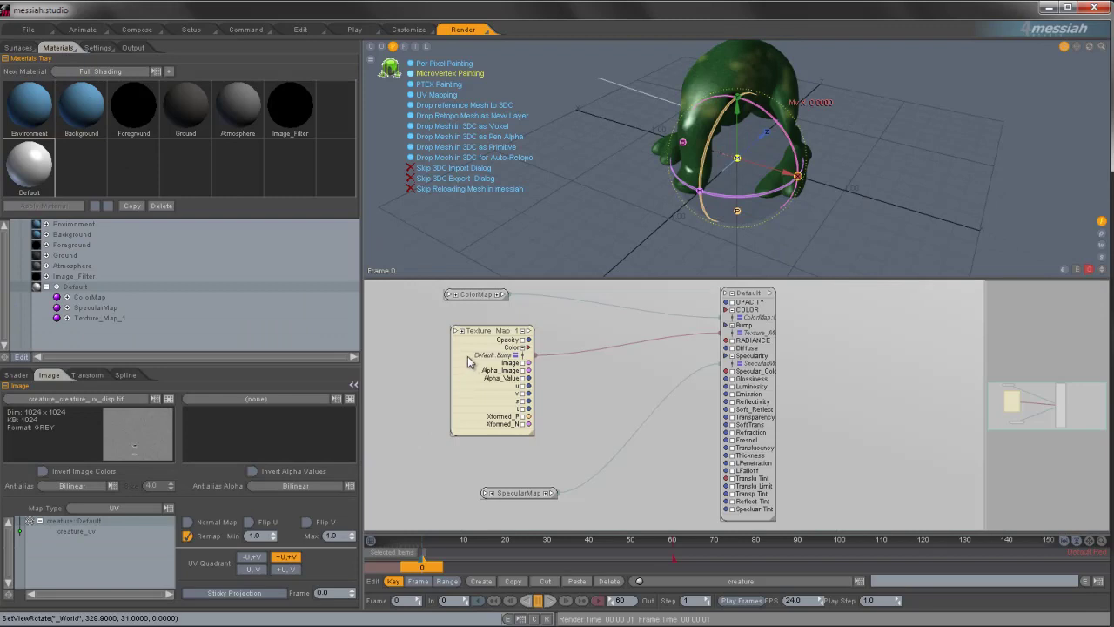
Reload the creature_creature_uv_disp.tif image used by the Texture_Map_1 node
{"action": "left_click_drag", "start_coordinate": [482, 336], "coordinate": [473, 349]}
{"action": "left_click", "coordinate": [77, 398]}
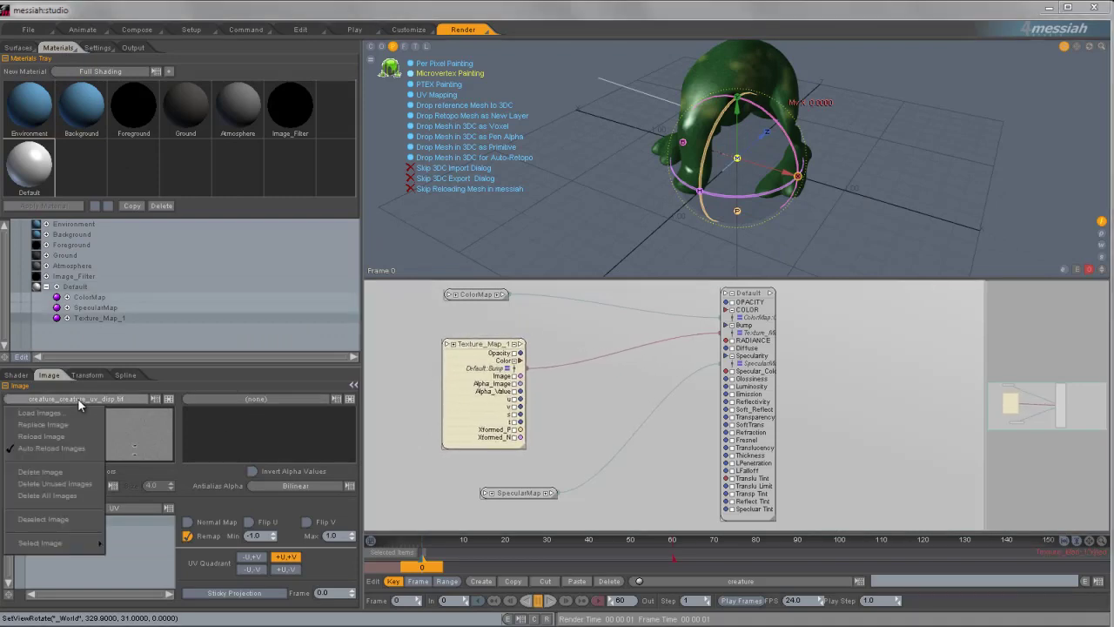
{"action": "left_click", "coordinate": [44, 437]}
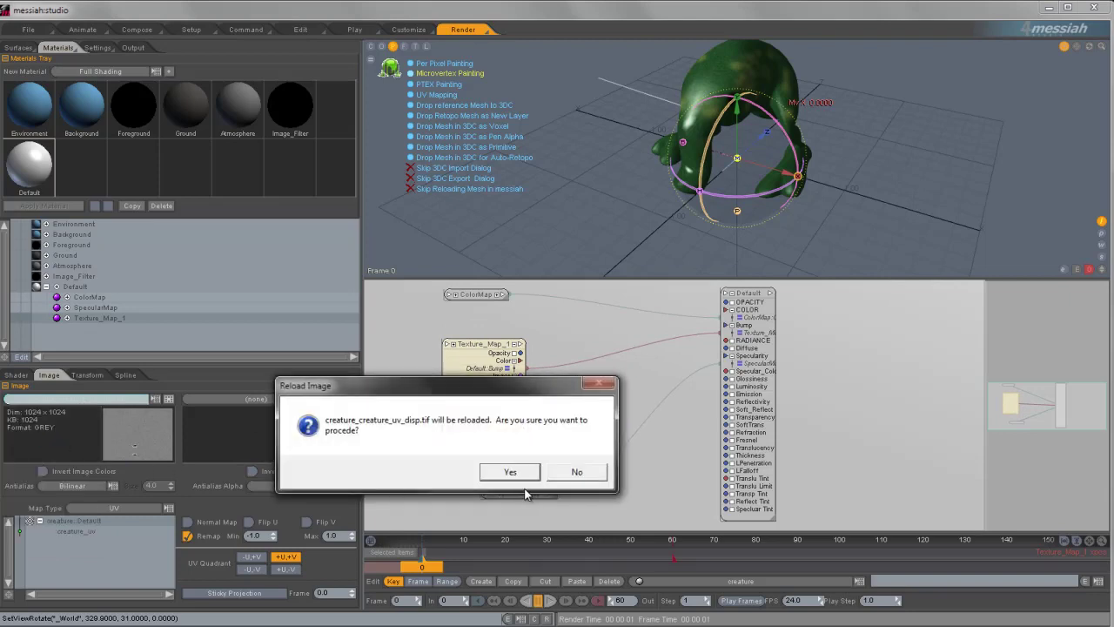
{"action": "left_click", "coordinate": [511, 473]}
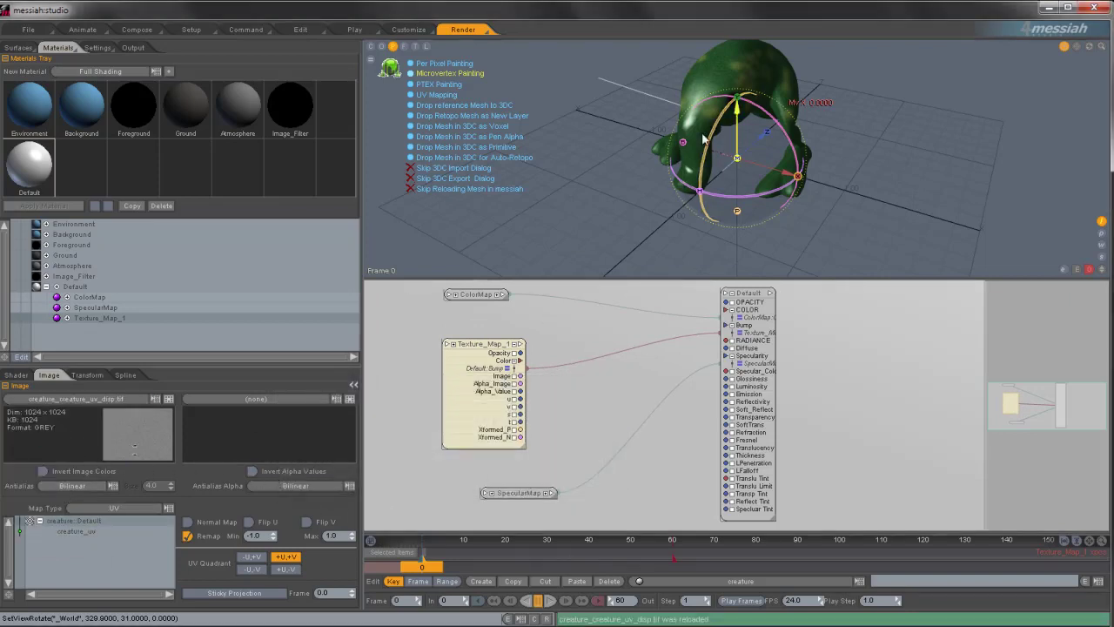
Open the basic properties of the Default material and test-render frame 0
{"action": "mouse_move", "coordinate": [818, 128]}
{"action": "left_mouse_down", "text": "alt"}
{"action": "mouse_move", "coordinate": [727, 118]}
{"action": "mouse_move", "coordinate": [810, 118]}
{"action": "left_mouse_up", "text": "alt"}
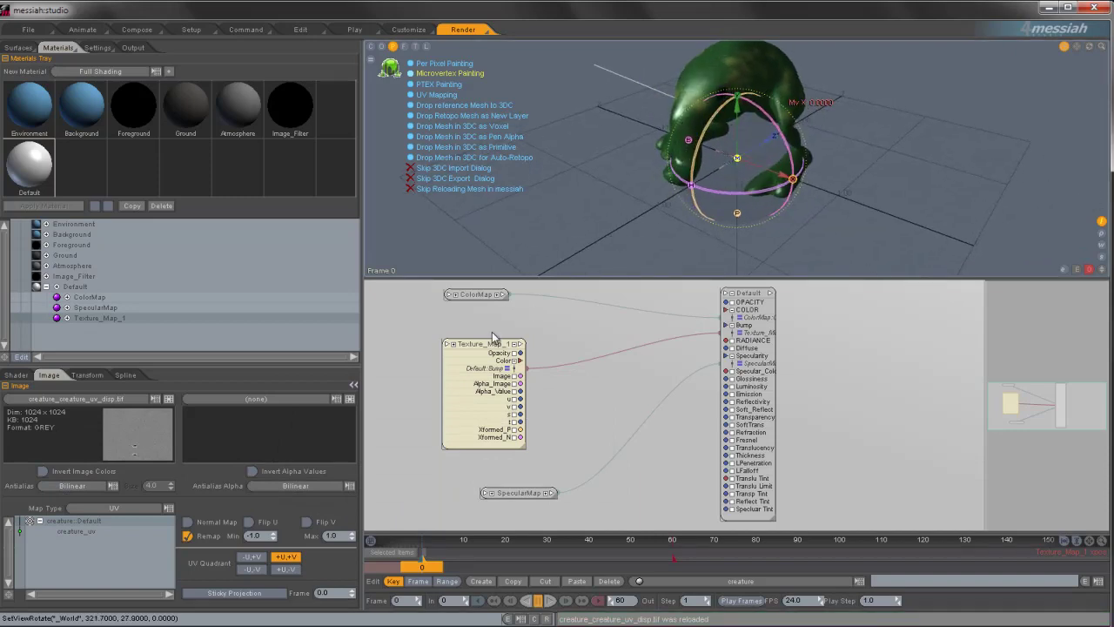
{"action": "left_click", "coordinate": [747, 306]}
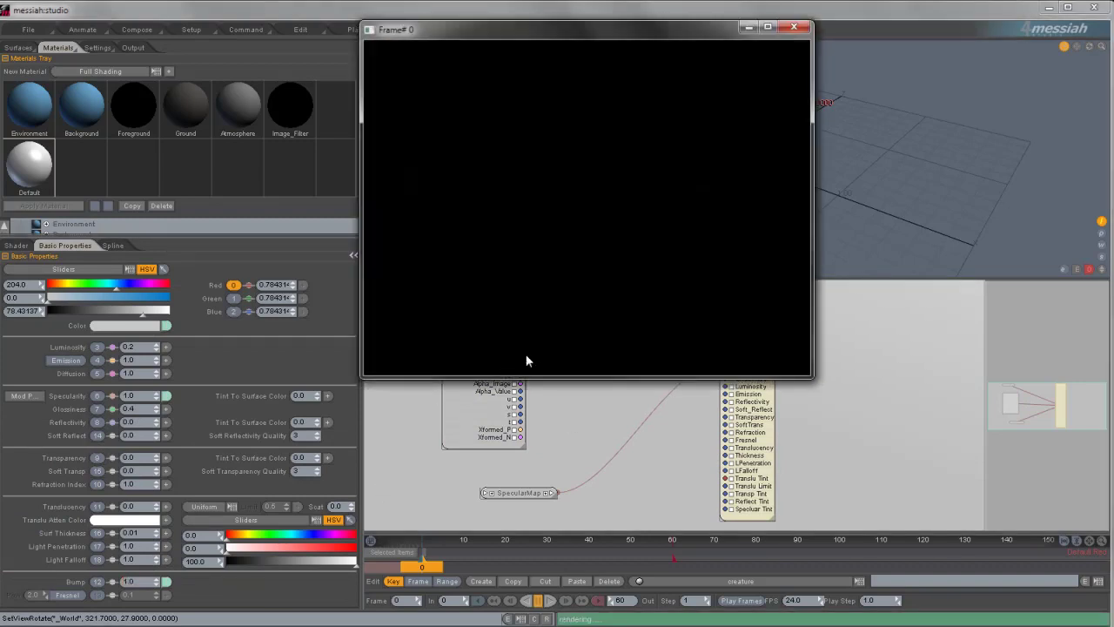
{"action": "left_click", "coordinate": [792, 26]}
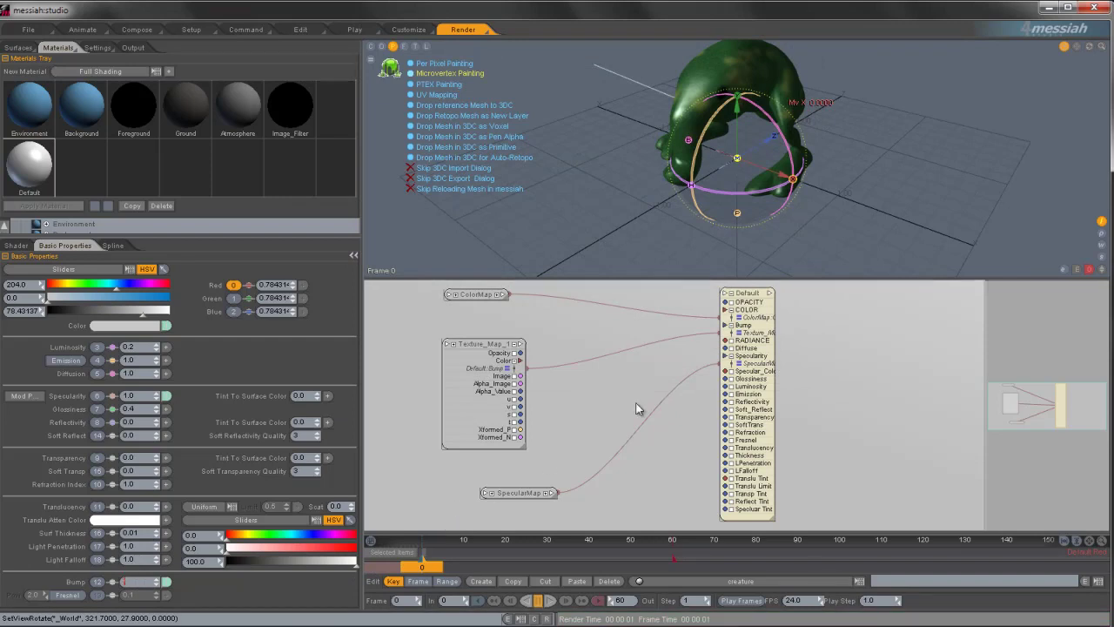
Set the Default material's Bump to 0.2 and test-render frame 0
{"action": "type", "text": ".2"}
{"action": "key", "text": "Return"}
{"action": "left_click", "coordinate": [547, 619]}
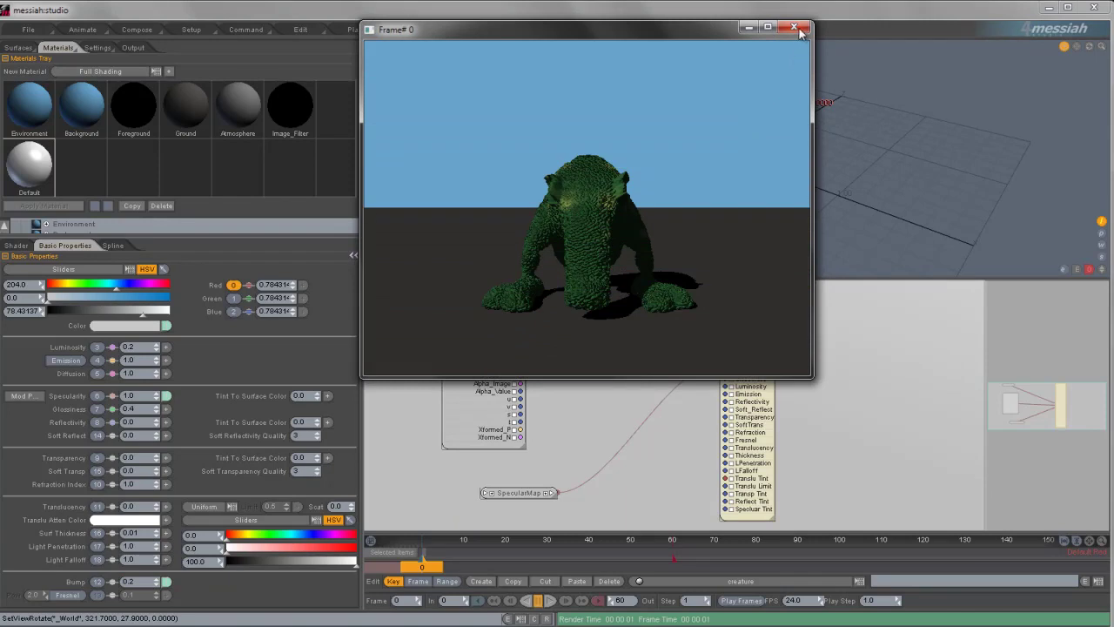
{"action": "left_click", "coordinate": [794, 27]}
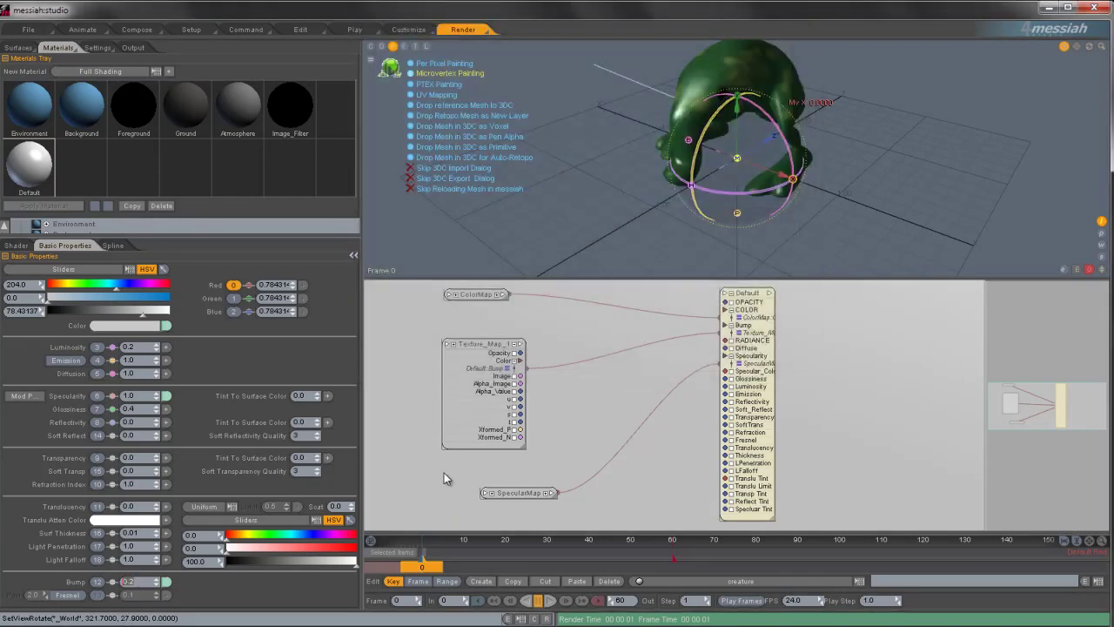
Lower the Default material's Bump to 0.02 and test-render frame 0
{"action": "key", "text": "BackSpace"}
{"action": "type", "text": ".02"}
{"action": "key", "text": "Return"}
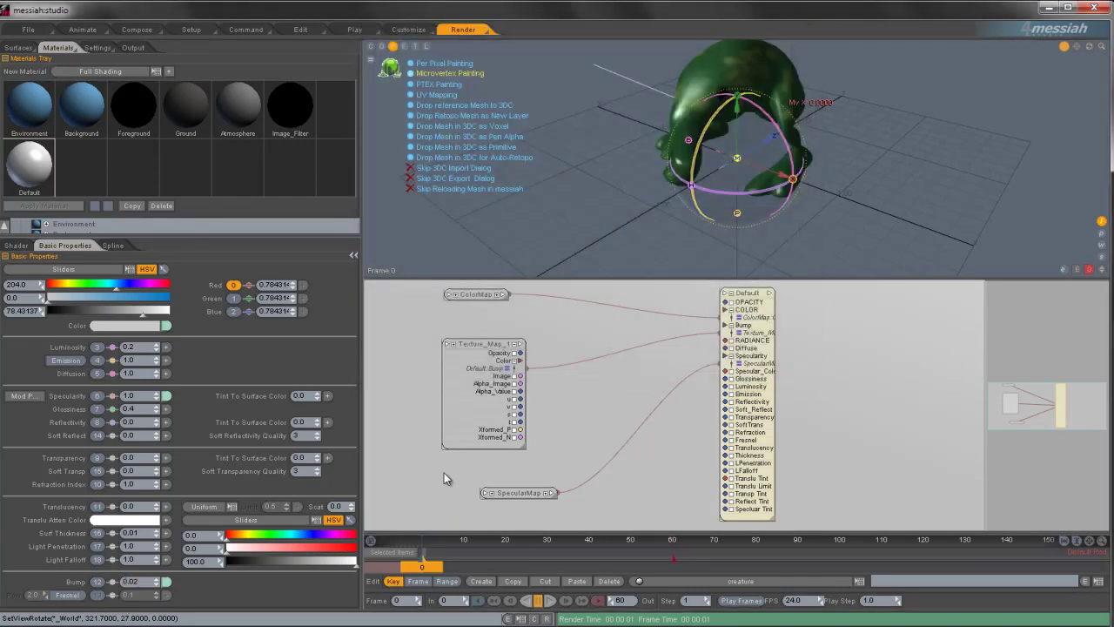
{"action": "left_click", "coordinate": [546, 618]}
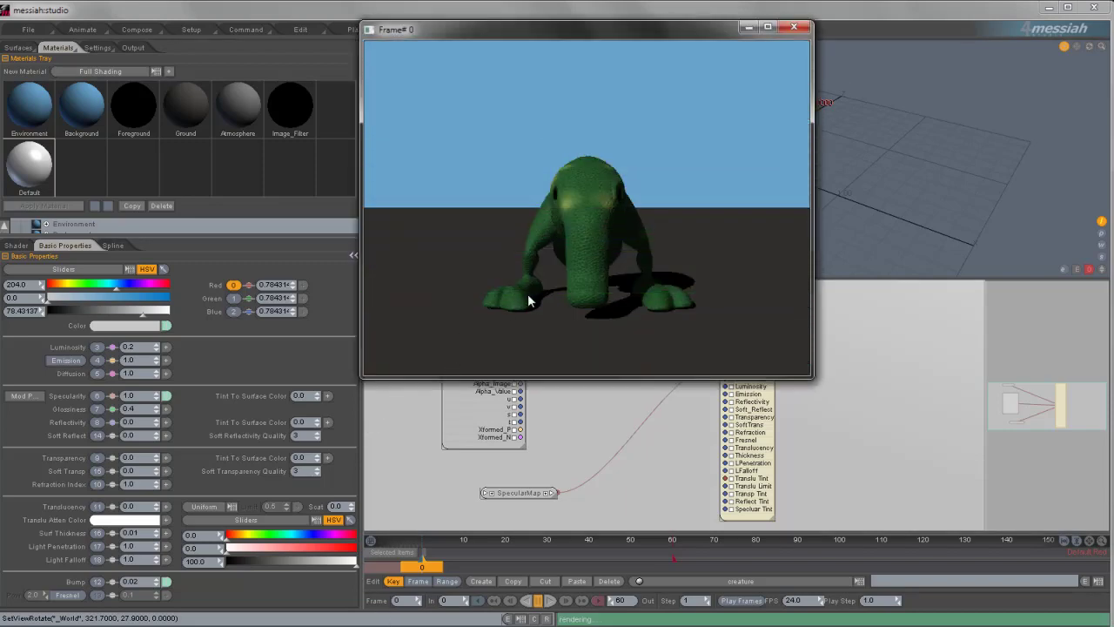
{"action": "left_click", "coordinate": [794, 28]}
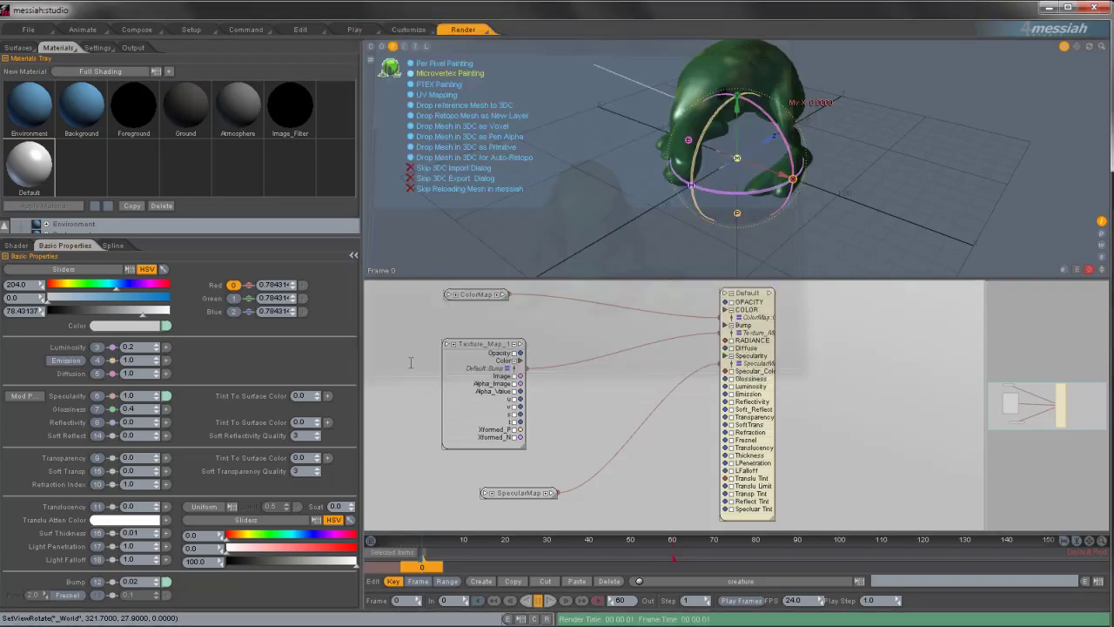
Set the Default material's Bump to 0.04, test-render frame 0 and close the render
{"action": "left_click_drag", "start_coordinate": [138, 581], "coordinate": [86, 586]}
{"action": "left_click", "coordinate": [138, 582]}
{"action": "key", "text": "BackSpace"}
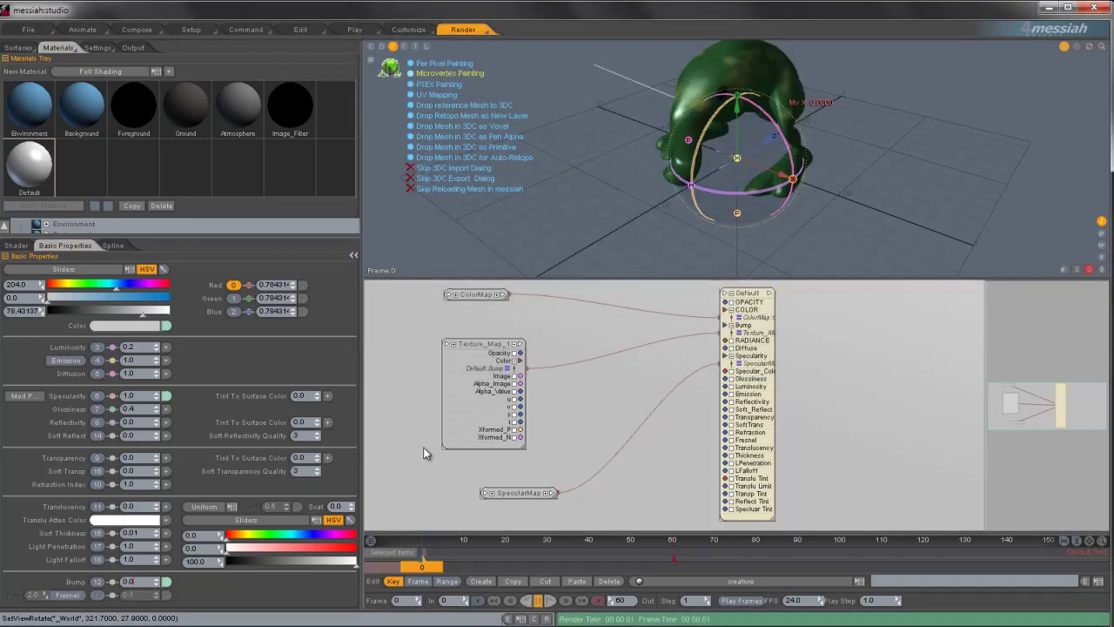
{"action": "type", "text": "4"}
{"action": "key", "text": "Return"}
{"action": "left_click", "coordinate": [546, 619]}
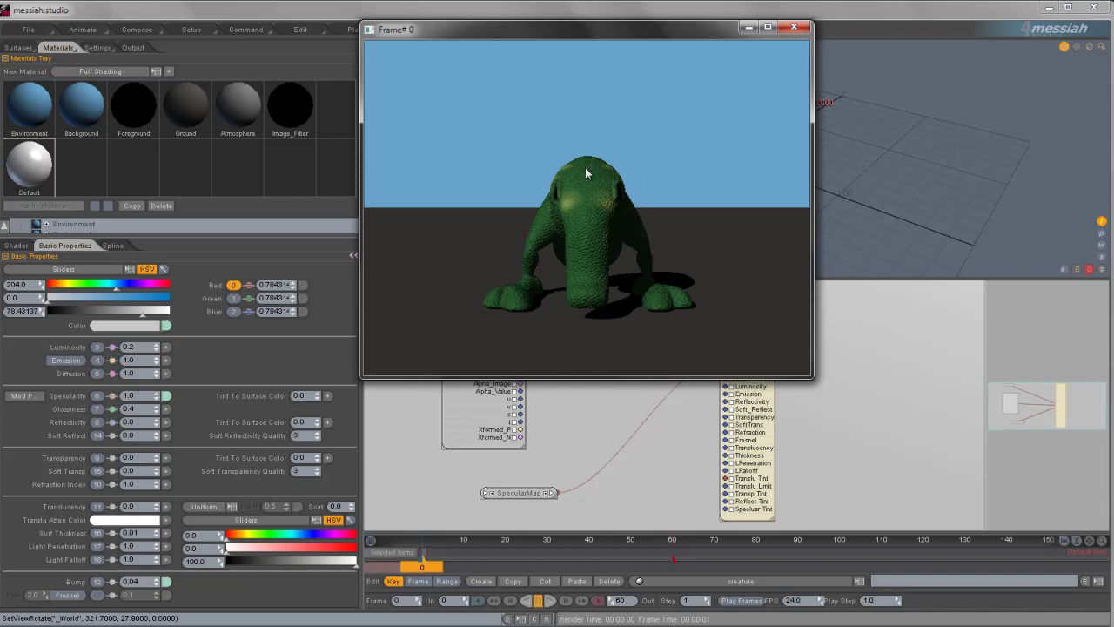
{"action": "left_click_drag", "start_coordinate": [668, 35], "coordinate": [716, 117]}
{"action": "left_click", "coordinate": [976, 161]}
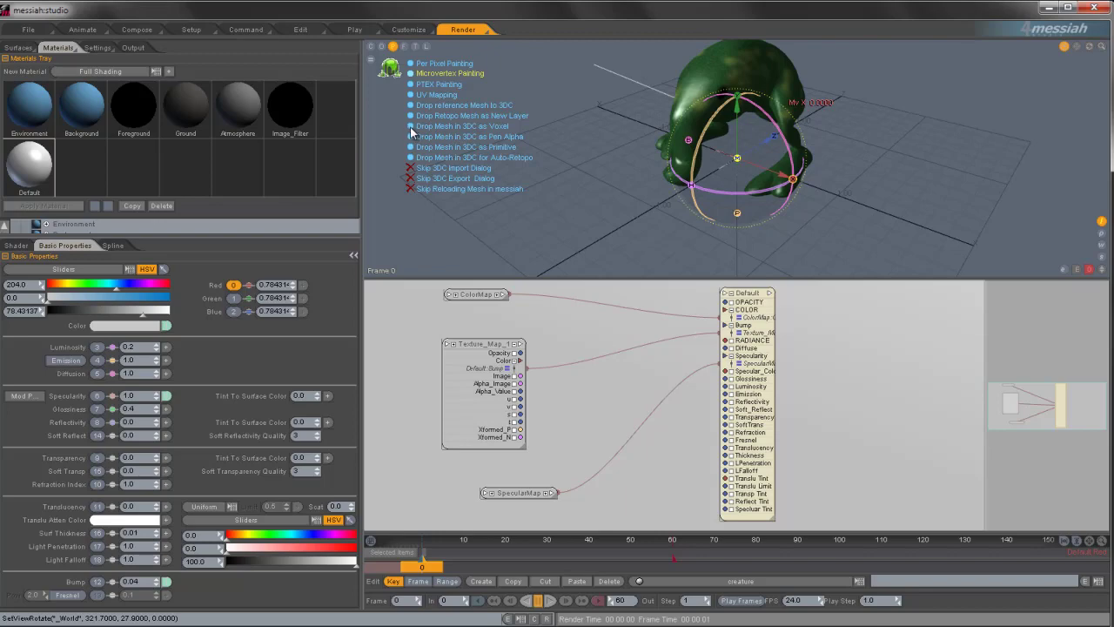
Send the creature mesh to 3D-Coat as a voxel object and look it over in 3D-Coat
{"action": "left_click", "coordinate": [411, 126]}
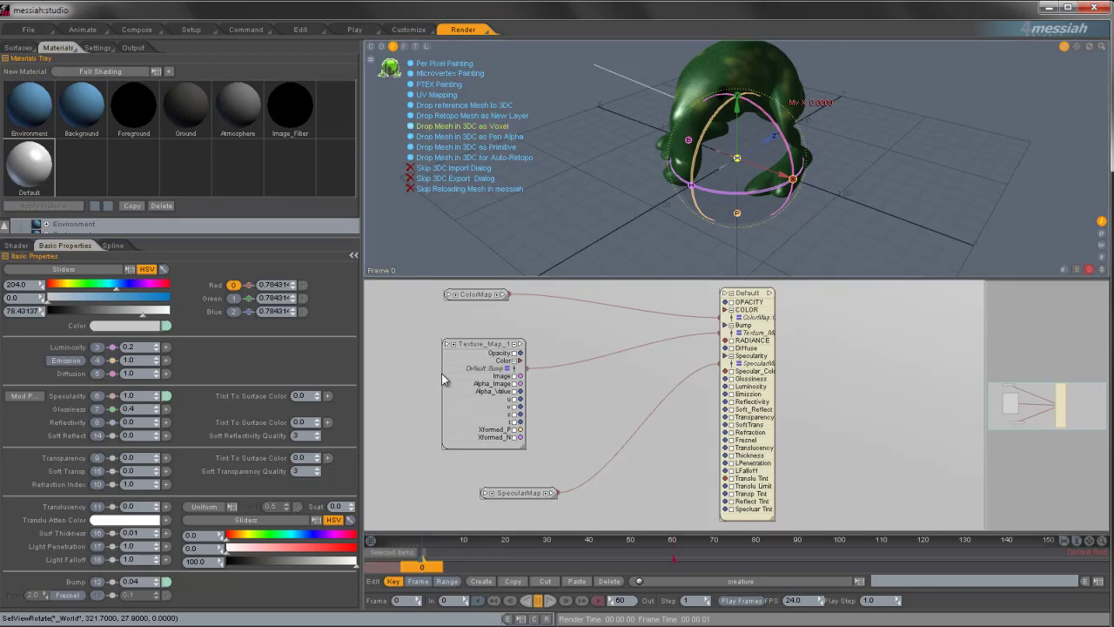
{"action": "key", "text": "alt+Tab"}
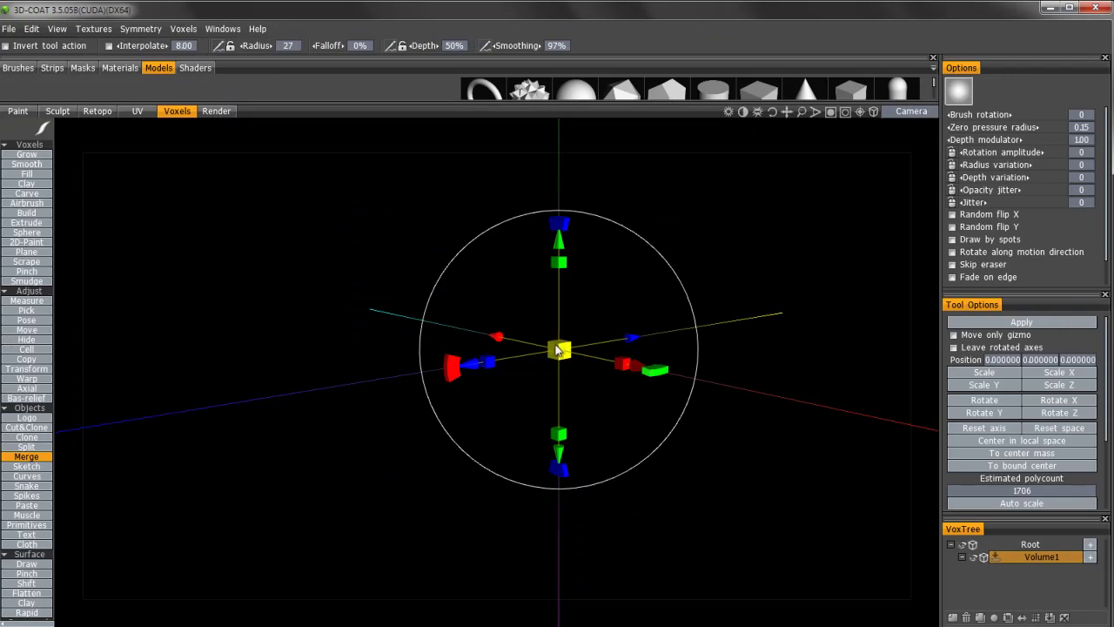
{"action": "left_click_drag", "start_coordinate": [695, 361], "coordinate": [773, 349]}
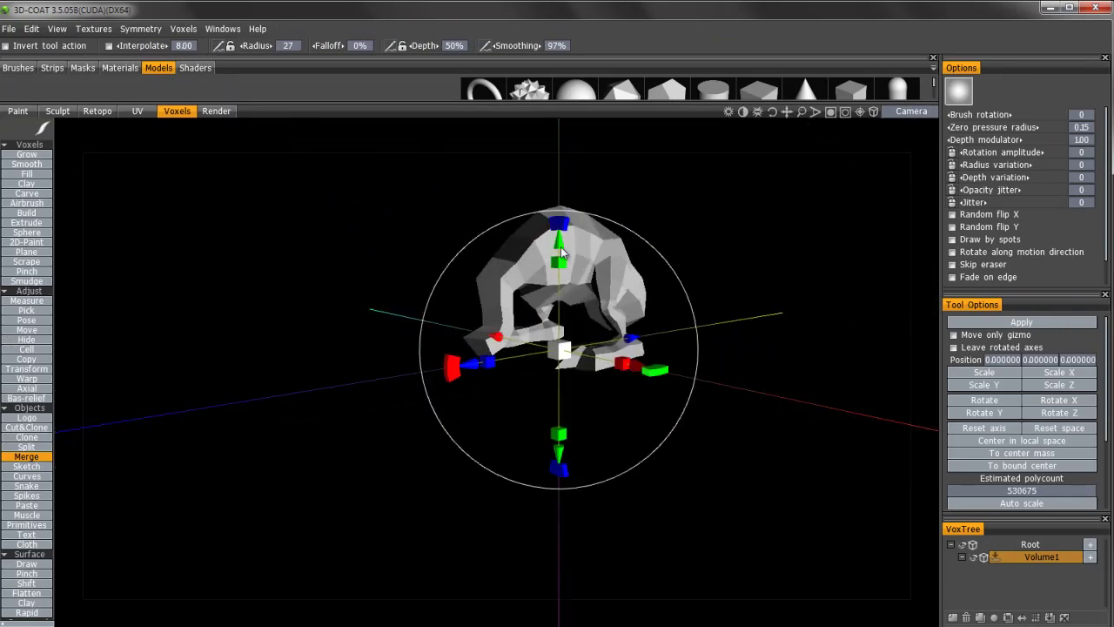
{"action": "left_click_drag", "start_coordinate": [496, 187], "coordinate": [439, 210], "text": "alt"}
{"action": "left_click_drag", "start_coordinate": [511, 221], "coordinate": [430, 261], "text": "alt"}
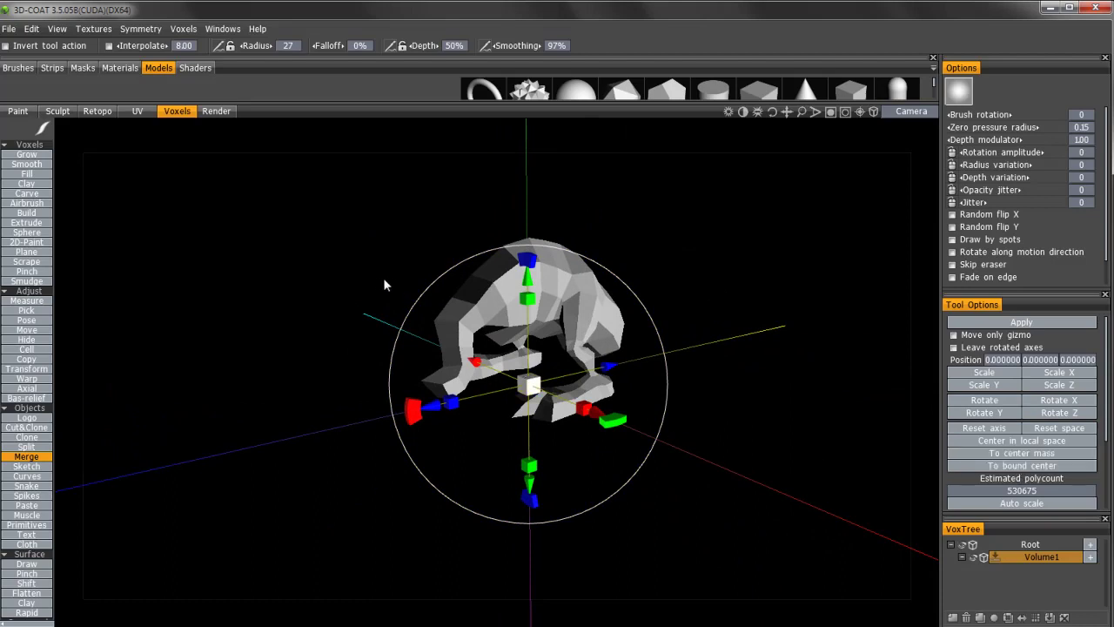
{"action": "middle_click_drag", "start_coordinate": [364, 266], "coordinate": [369, 269]}
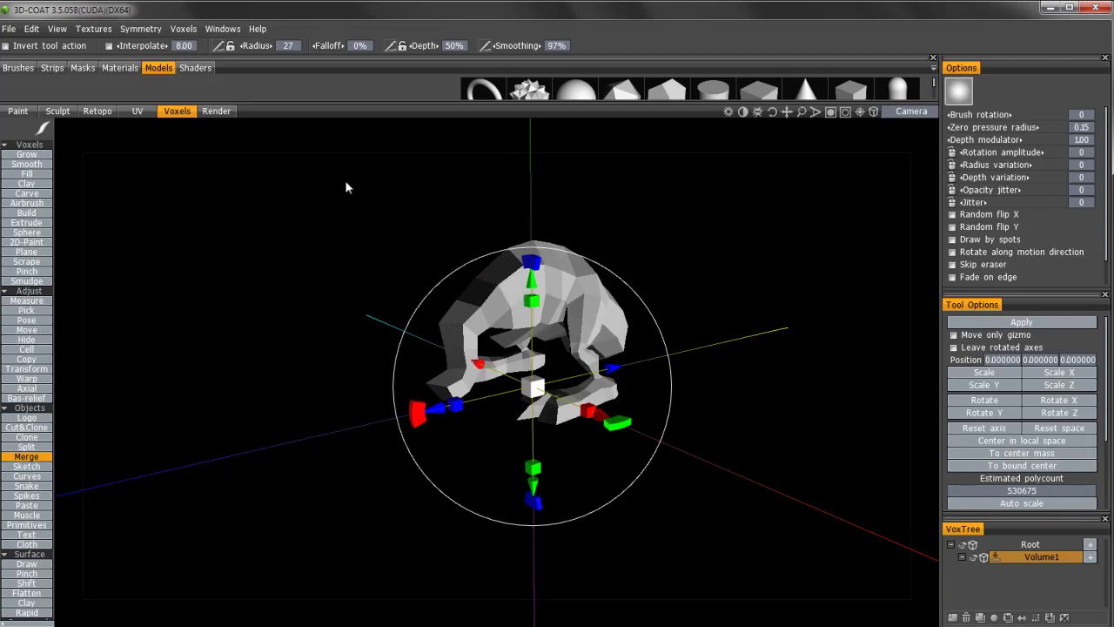
Switch to messiah:studio, send the creature mesh over as a pen alpha and return to 3D-Coat
{"action": "key", "text": "alt+Tab"}
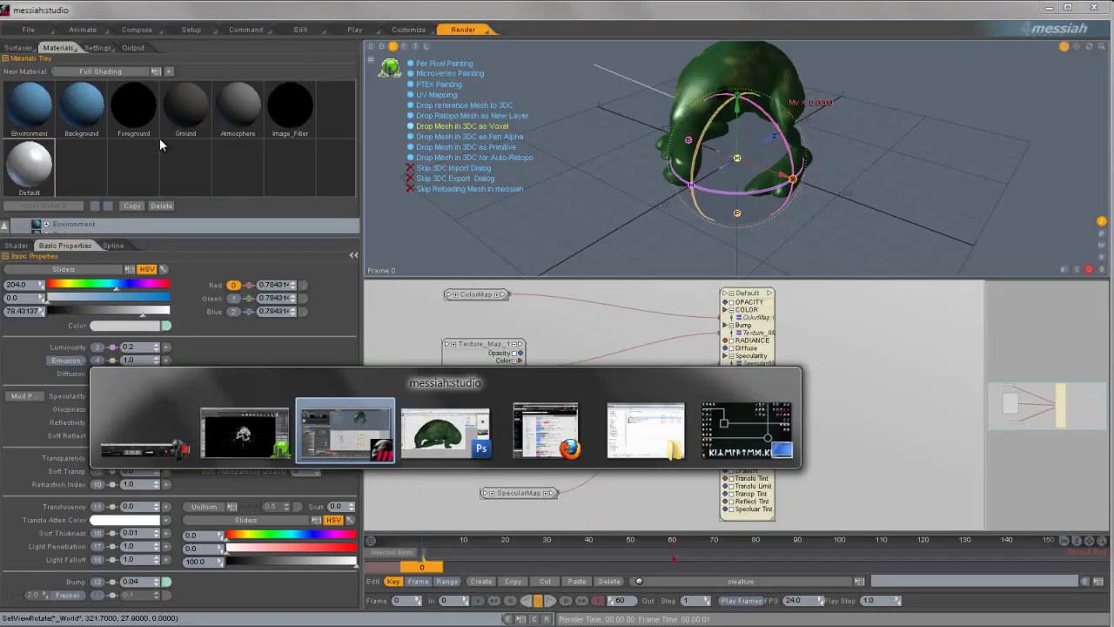
{"action": "left_click", "coordinate": [410, 136]}
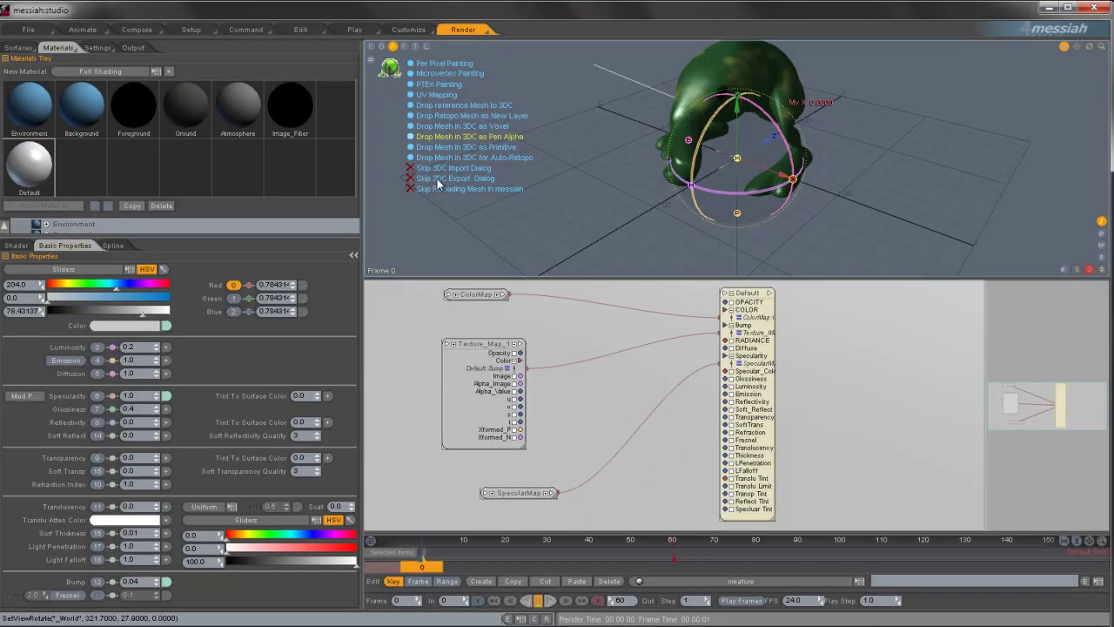
{"action": "key", "text": "alt+Tab"}
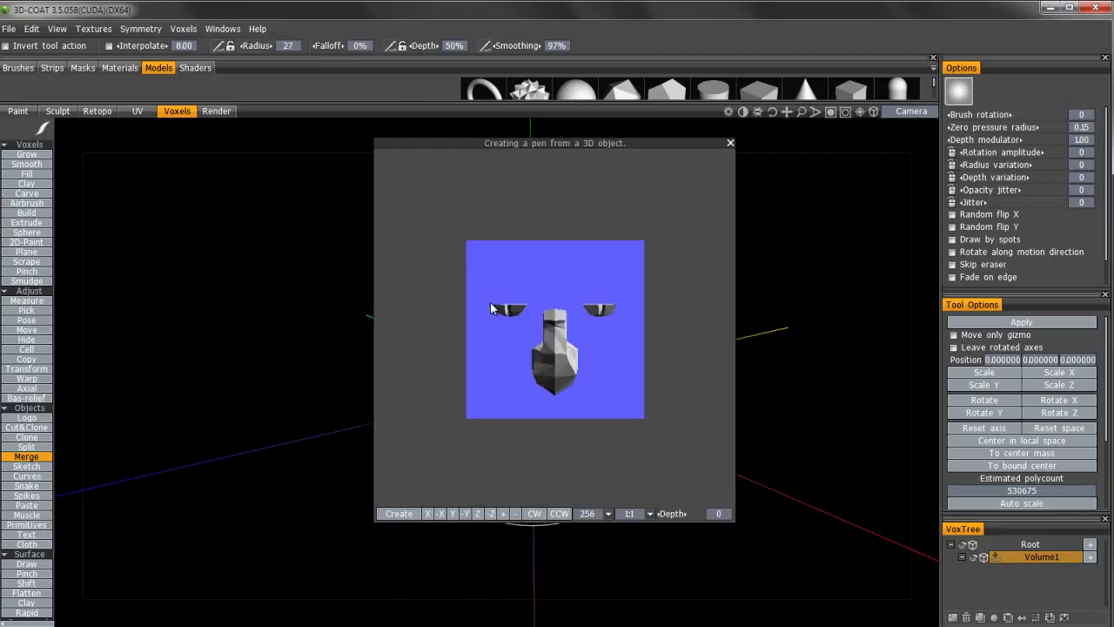
Set the resolution of the pen made from the 3D object to 512 and try different framings of the mesh
{"action": "left_click_drag", "start_coordinate": [546, 284], "coordinate": [497, 274]}
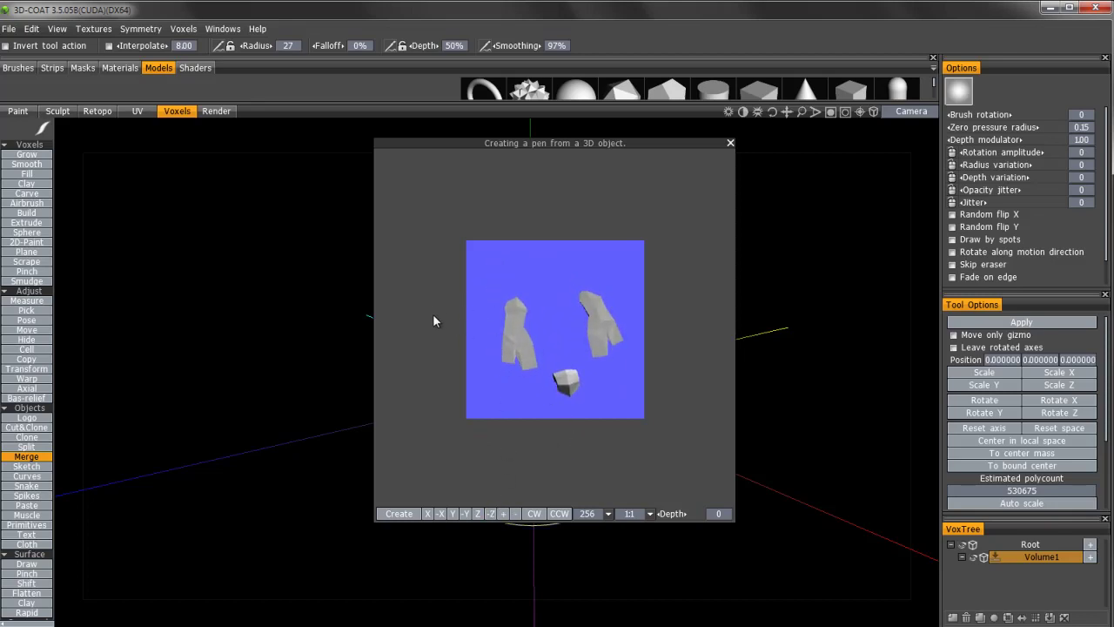
{"action": "left_click", "coordinate": [608, 514]}
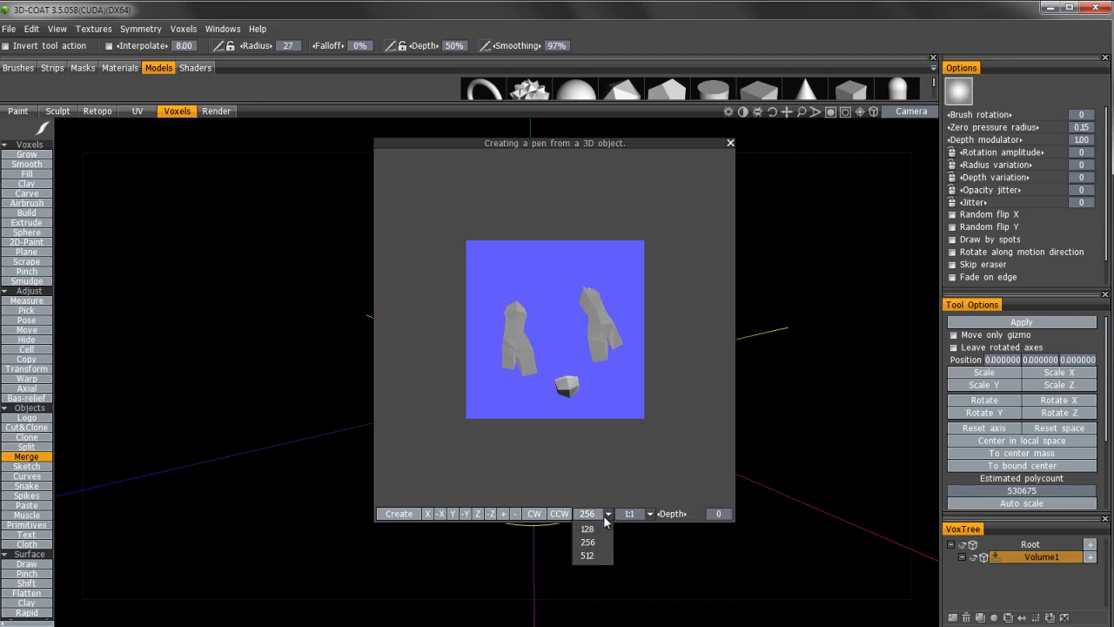
{"action": "left_click", "coordinate": [600, 557]}
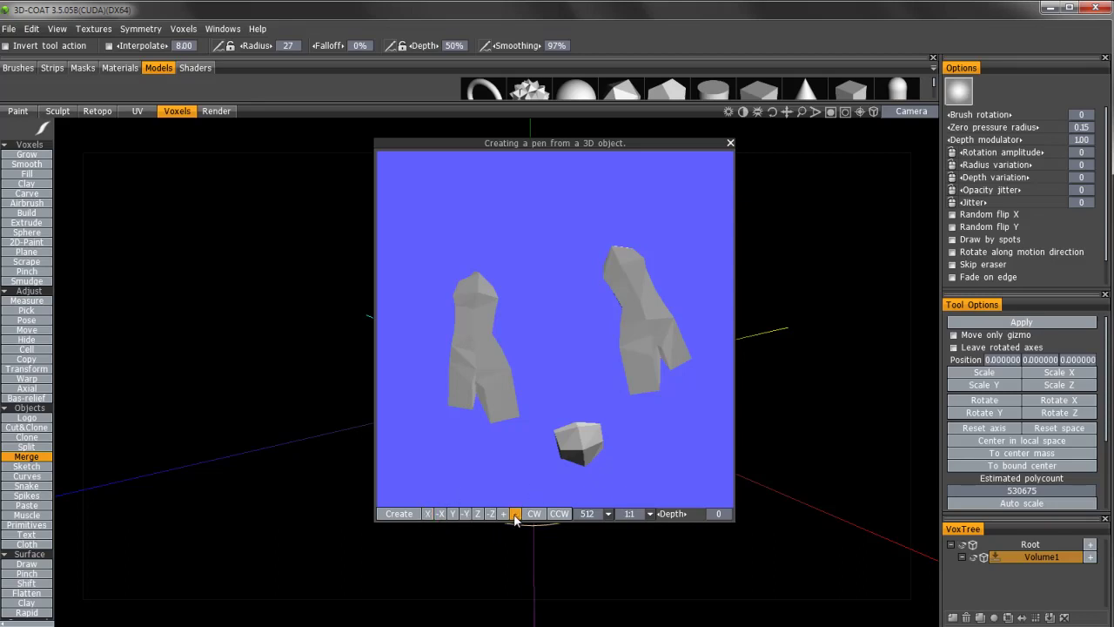
{"action": "left_click", "coordinate": [491, 362]}
{"action": "right_click_drag", "start_coordinate": [508, 357], "coordinate": [507, 397]}
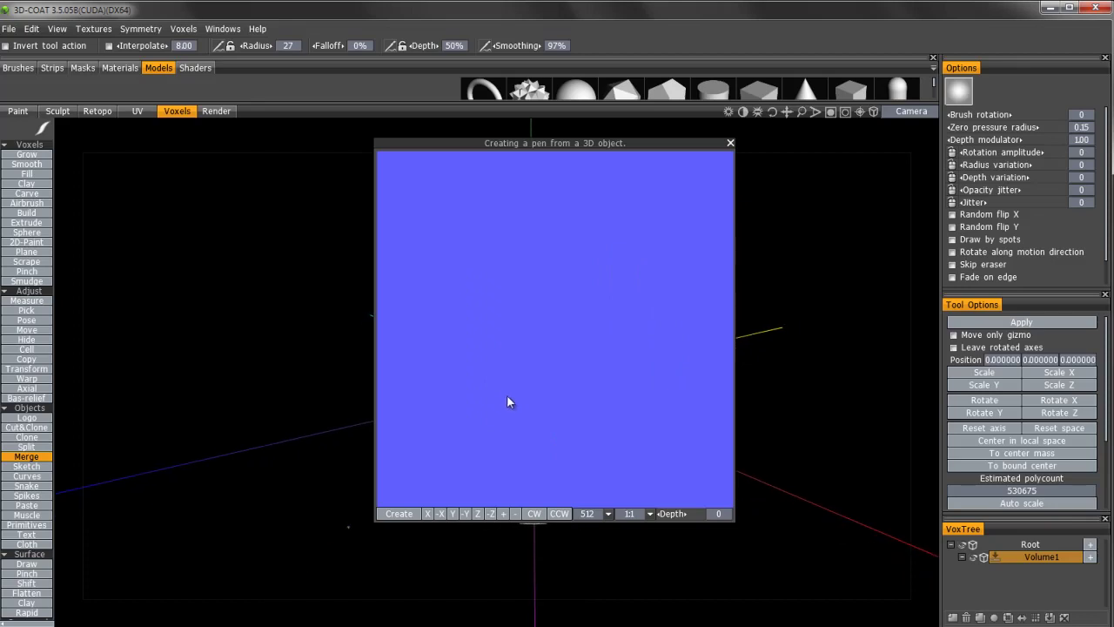
{"action": "right_click_drag", "start_coordinate": [547, 343], "coordinate": [552, 375]}
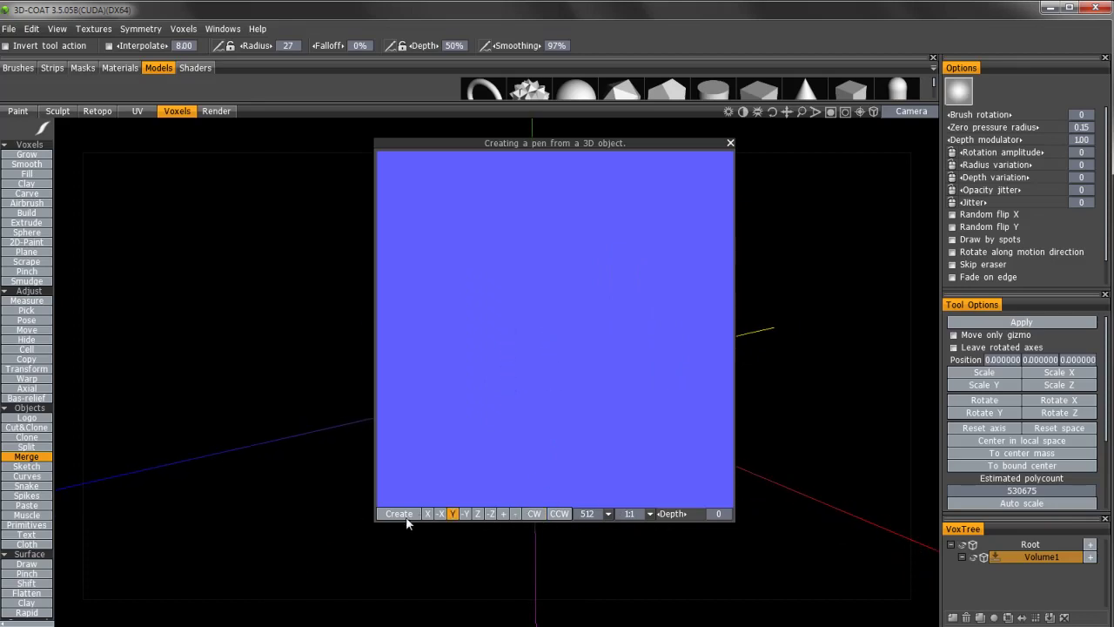
Orient the mesh along -Y for the pen, adjust Depth to about -0.05 and create the pen
{"action": "left_click", "coordinate": [440, 513]}
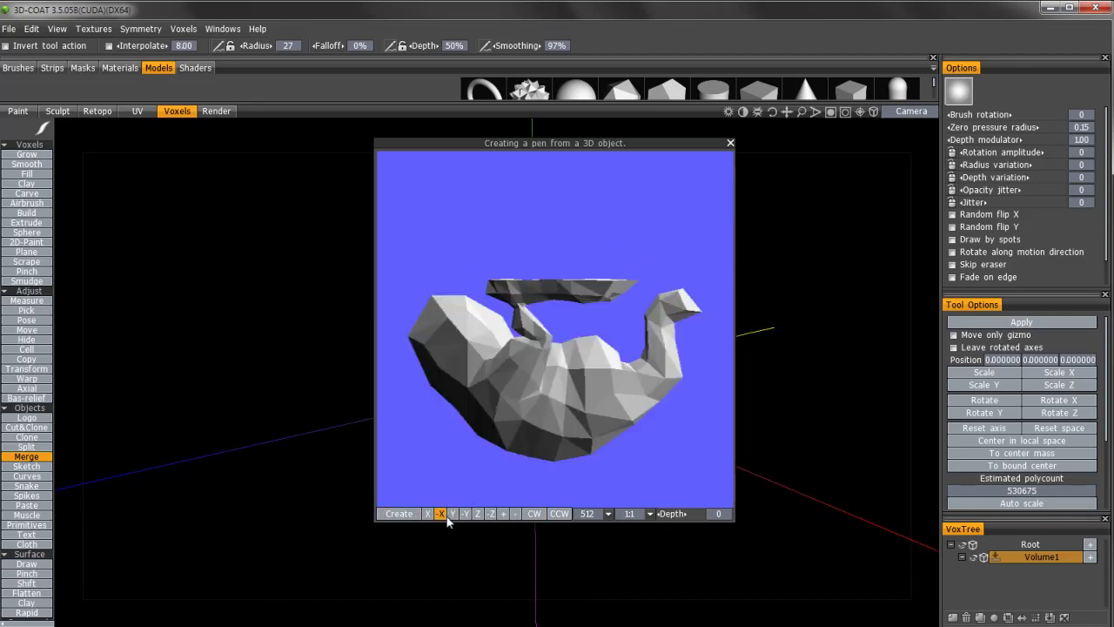
{"action": "left_click", "coordinate": [491, 513]}
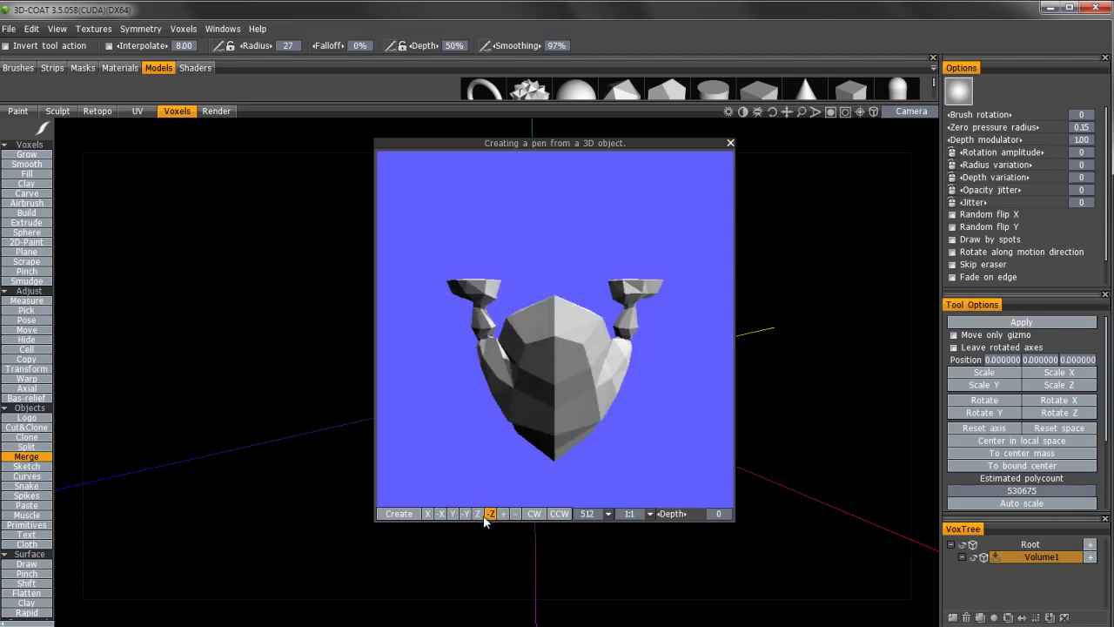
{"action": "left_click", "coordinate": [465, 514]}
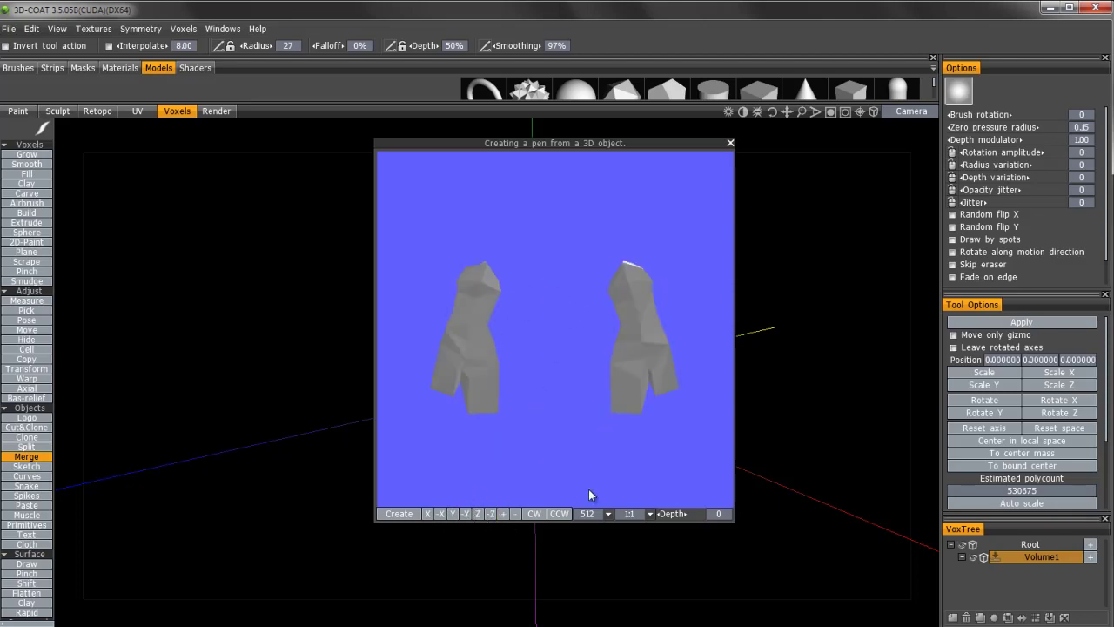
{"action": "mouse_move", "coordinate": [676, 515]}
{"action": "left_mouse_down"}
{"action": "mouse_move", "coordinate": [721, 513]}
{"action": "mouse_move", "coordinate": [663, 517]}
{"action": "left_mouse_up"}
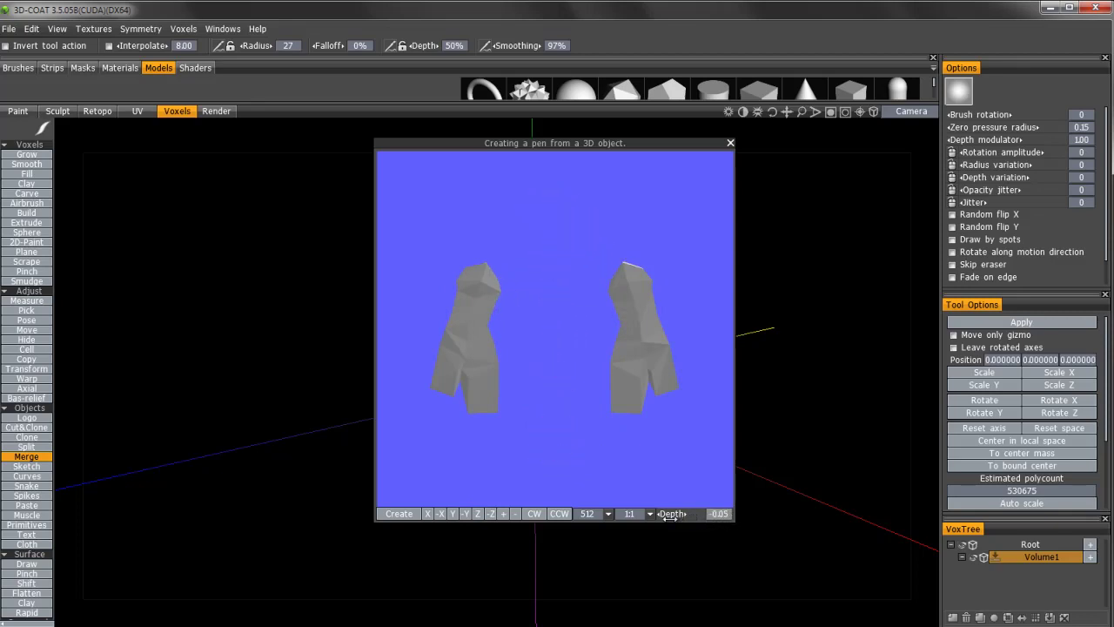
{"action": "left_click", "coordinate": [399, 514]}
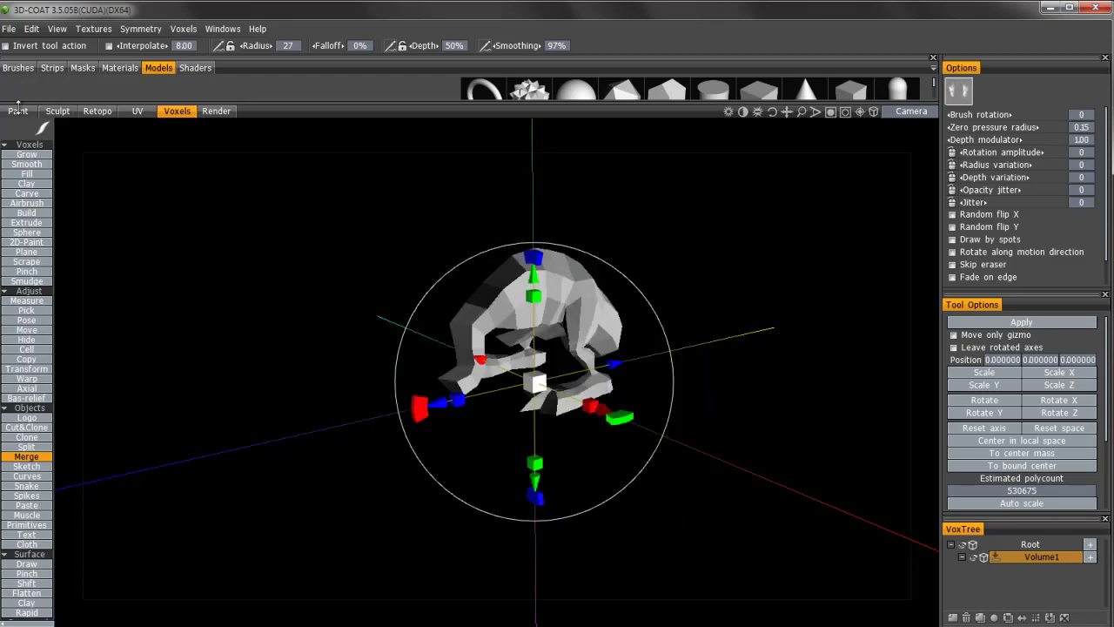
Go to the Paint room, choose the new footprint-shaped pen as brush and enlarge its radius to 87
{"action": "left_click", "coordinate": [18, 110]}
{"action": "scroll", "coordinate": [376, 235], "scroll_direction": "up", "scroll_amount": 5}
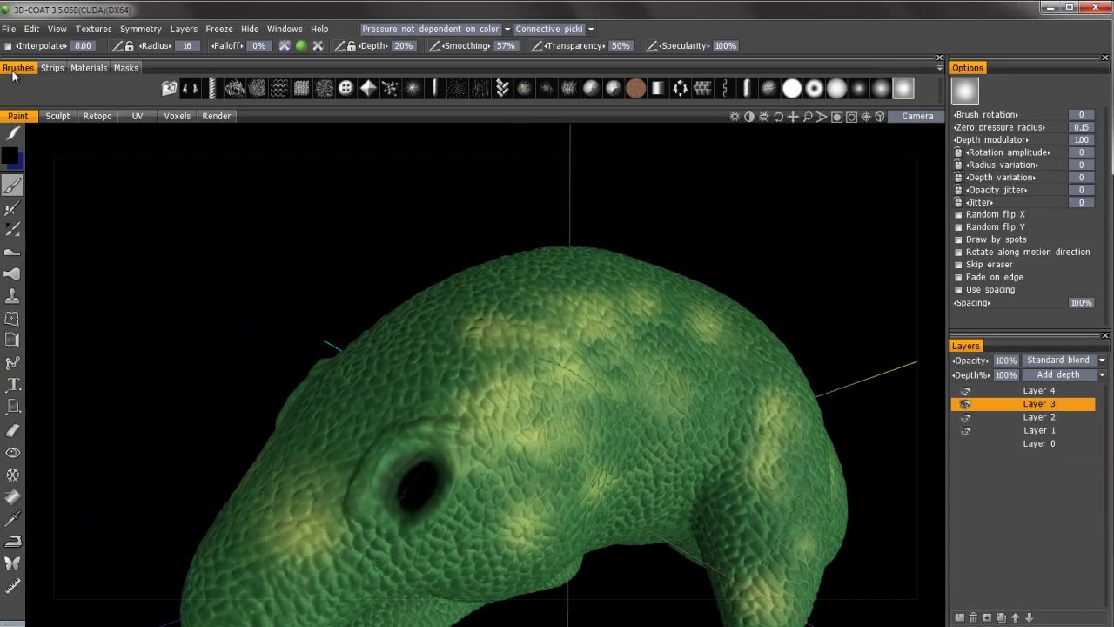
{"action": "left_click", "coordinate": [190, 88]}
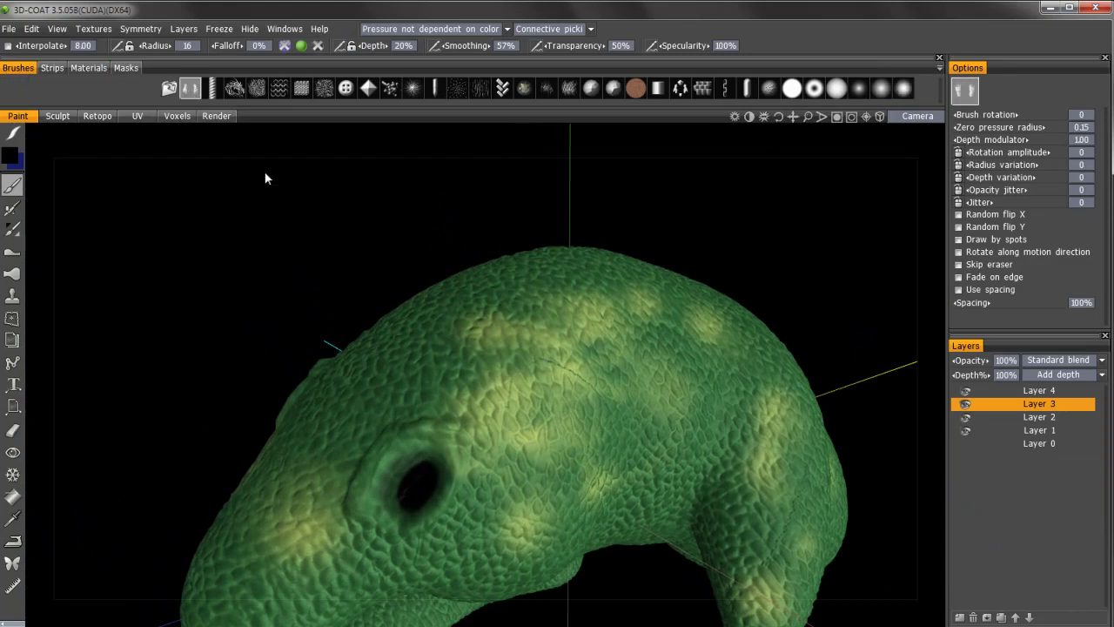
{"action": "middle_click_drag", "start_coordinate": [572, 368], "coordinate": [484, 312]}
{"action": "right_click_drag", "start_coordinate": [483, 312], "coordinate": [540, 310]}
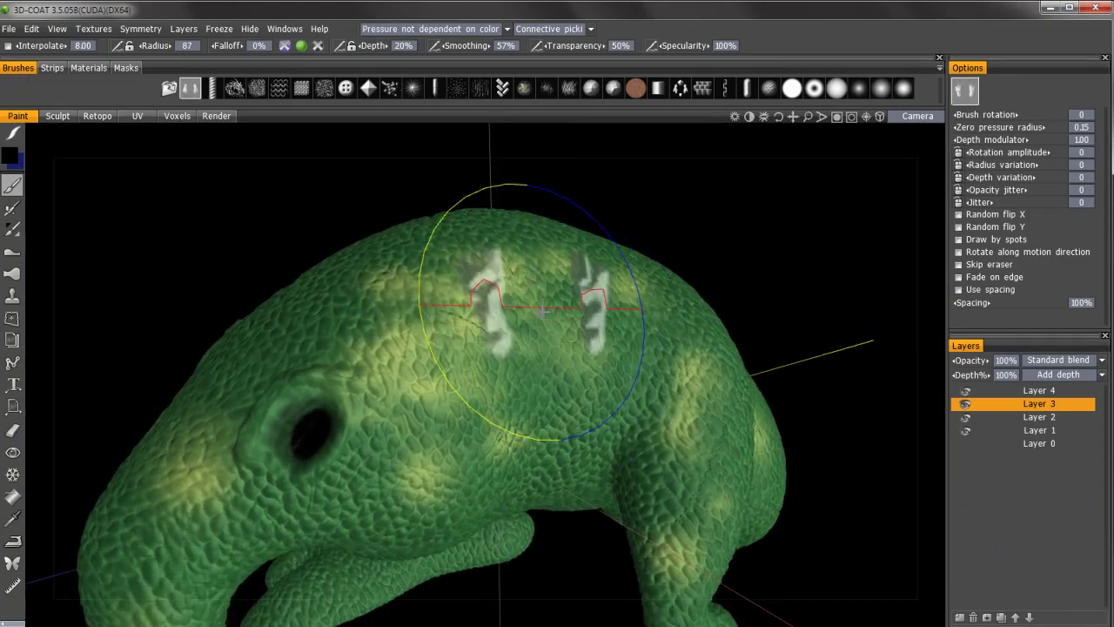
{"action": "mouse_move", "coordinate": [539, 310]}
{"action": "left_mouse_down", "text": "alt"}
{"action": "mouse_move", "coordinate": [579, 329]}
{"action": "mouse_move", "coordinate": [476, 314]}
{"action": "mouse_move", "coordinate": [437, 297]}
{"action": "left_mouse_up", "text": "alt"}
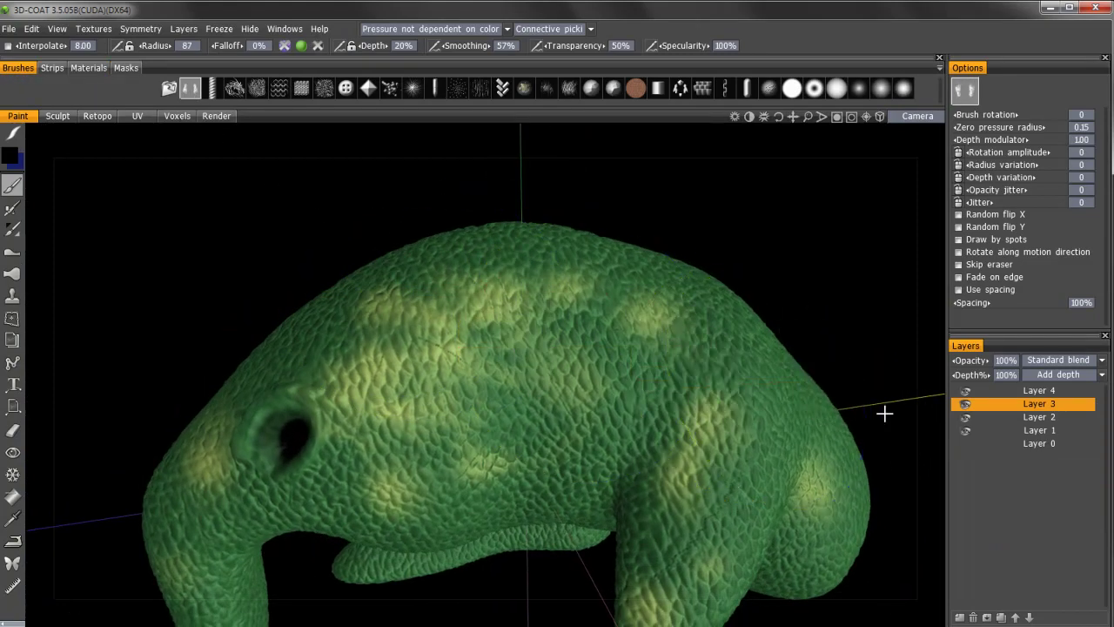
{"action": "scroll", "coordinate": [519, 347], "scroll_direction": "down", "scroll_amount": 2}
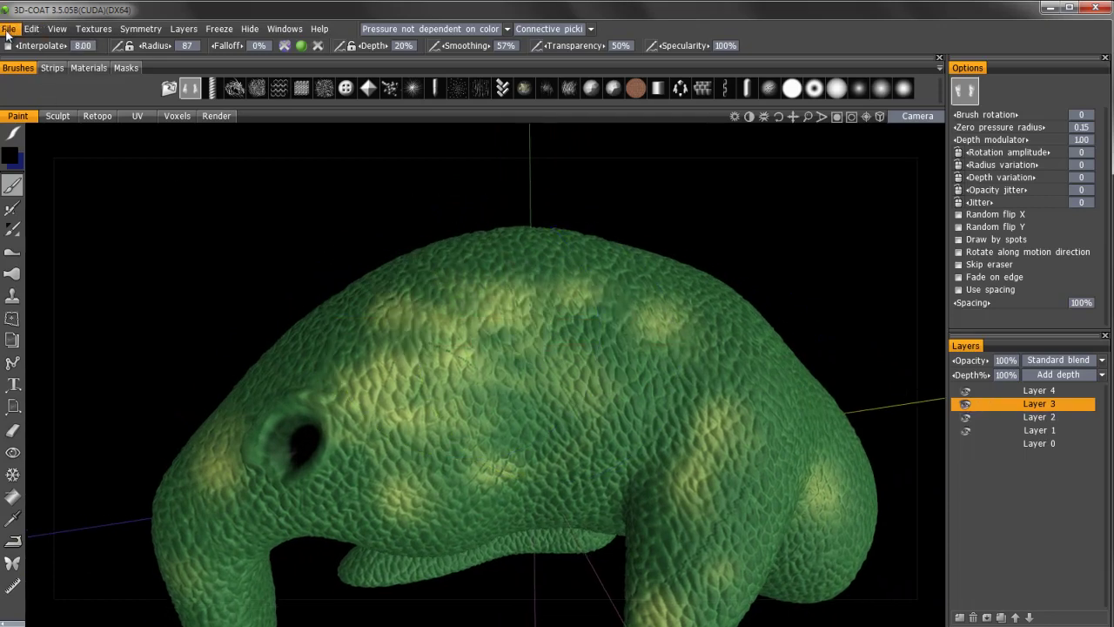
Stamp the footprint pen onto the creature's back with the quadrangle drawing mode on Layer 3, and switch to messiah:studio
{"action": "mouse_move", "coordinate": [18, 136]}
{"action": "left_click", "coordinate": [216, 138]}
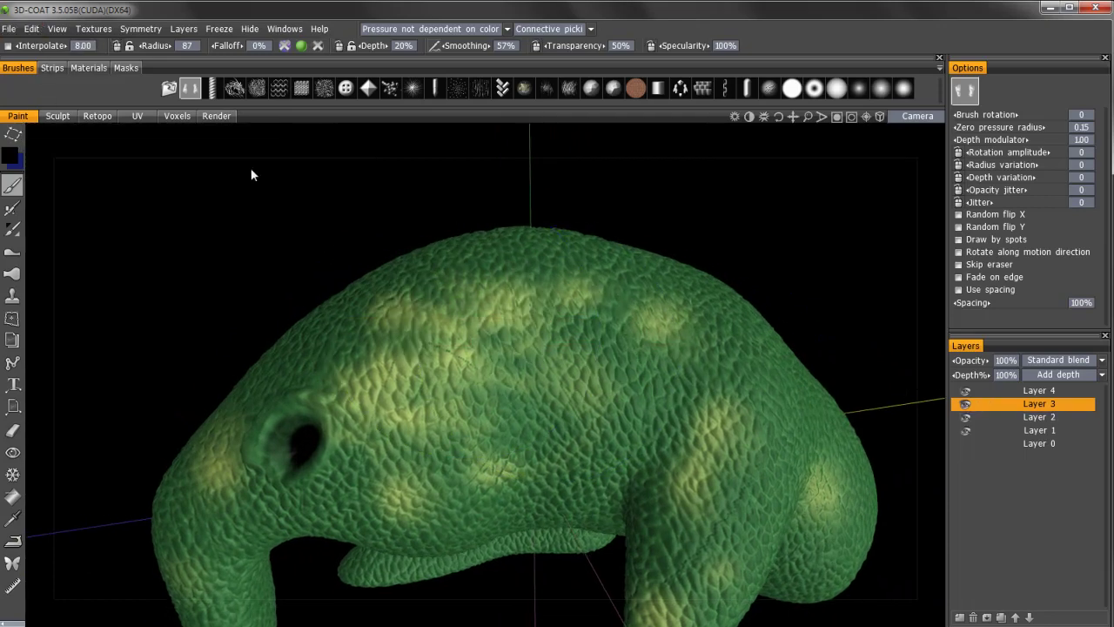
{"action": "left_click_drag", "start_coordinate": [529, 353], "coordinate": [709, 444]}
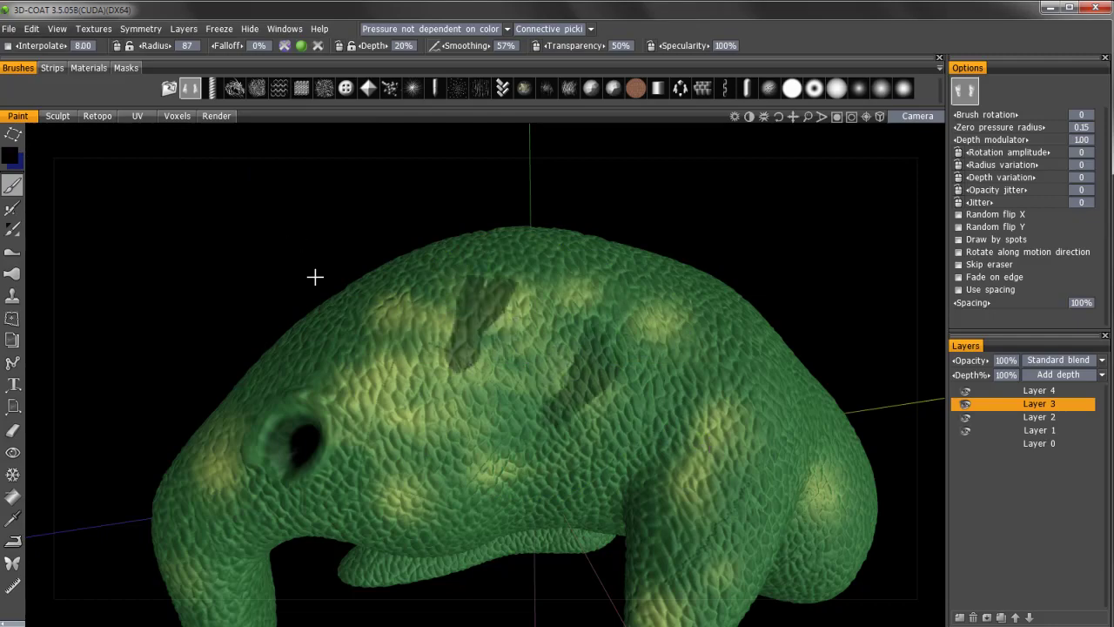
{"action": "right_click_drag", "start_coordinate": [325, 311], "coordinate": [362, 155]}
{"action": "key", "text": "alt+Tab"}
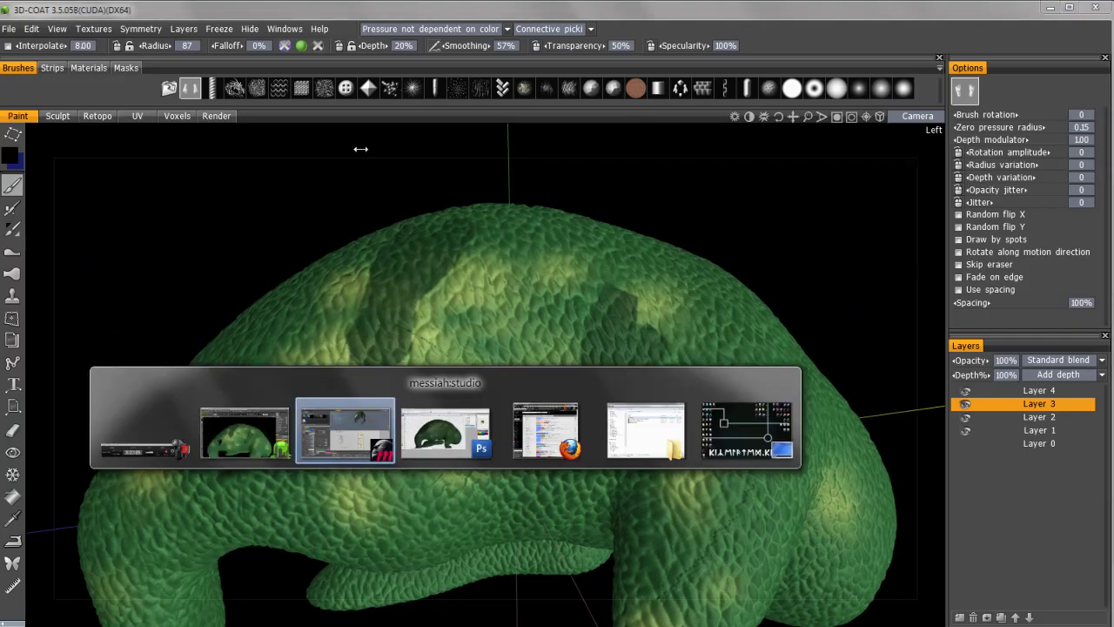